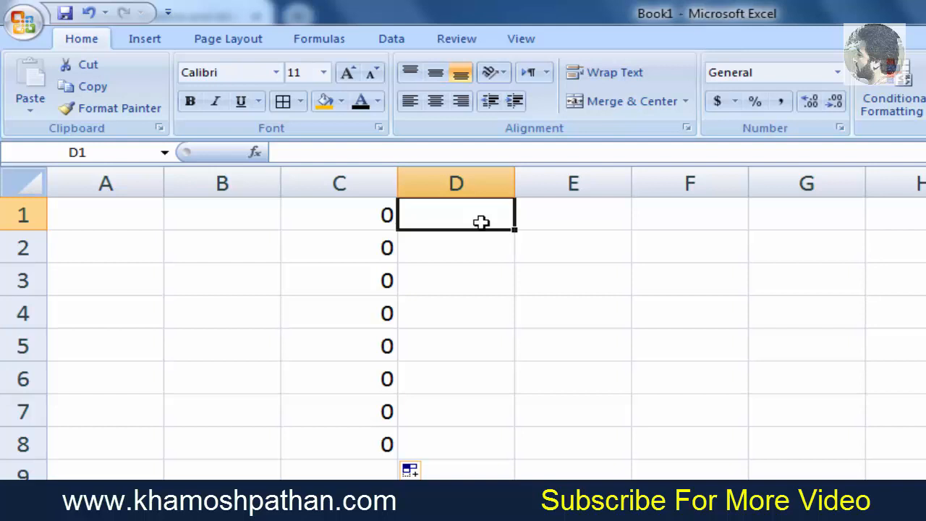
- Enter the absolute-reference formula =$A$1 in D1 and fill it down to D8
type("=")
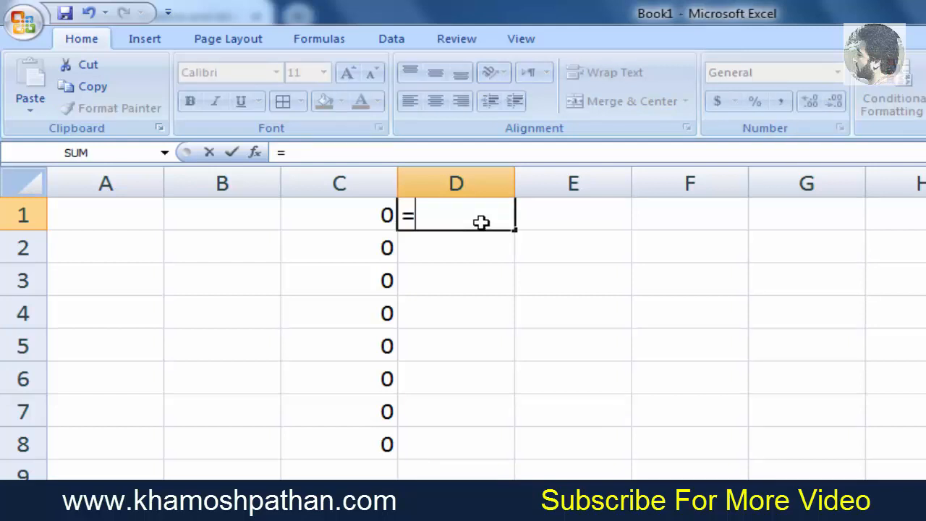
type("$")
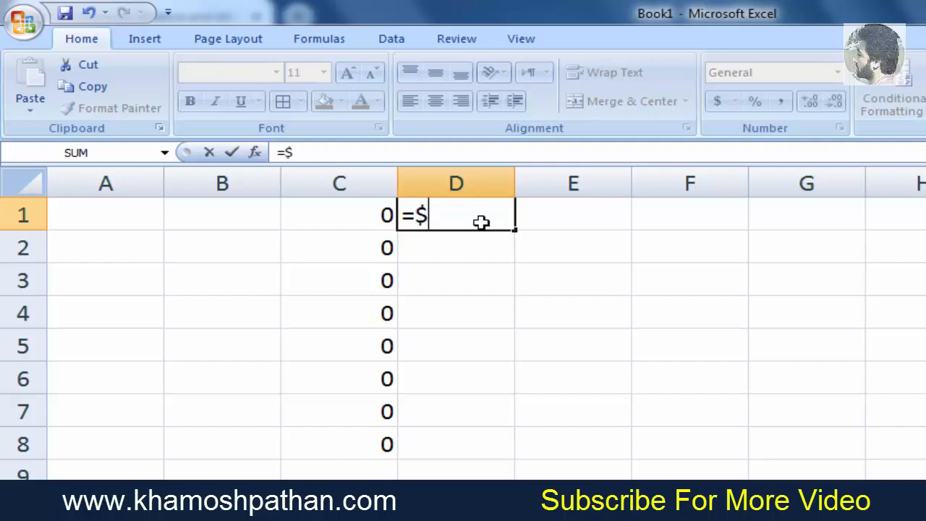
type("a%")
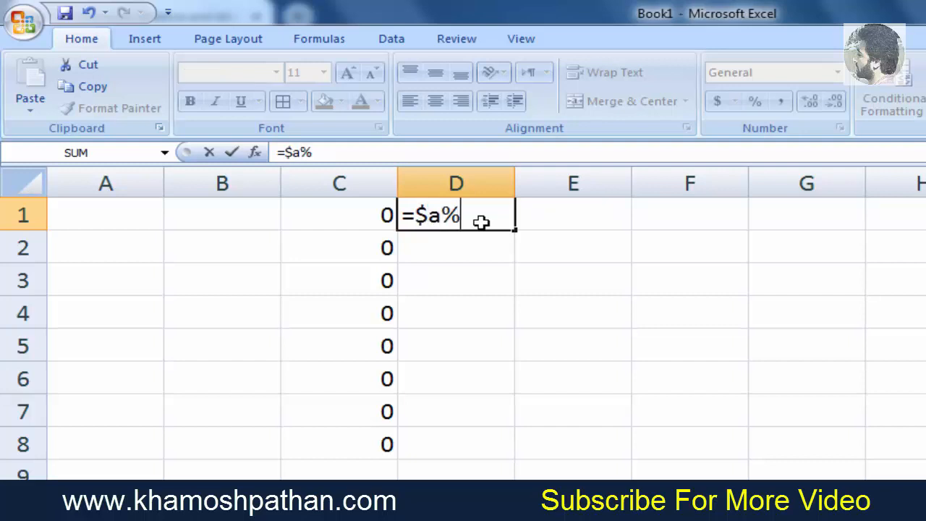
key("BackSpace")
type("$1")
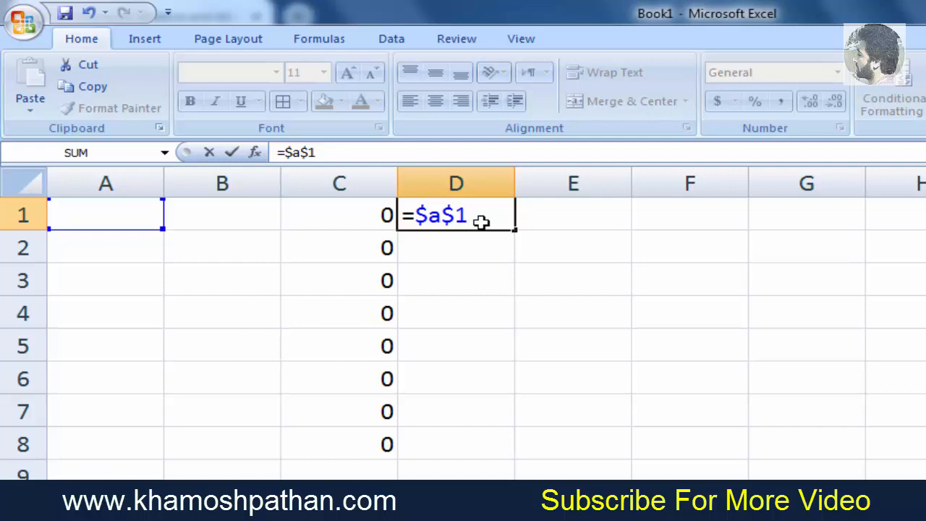
key("Return")
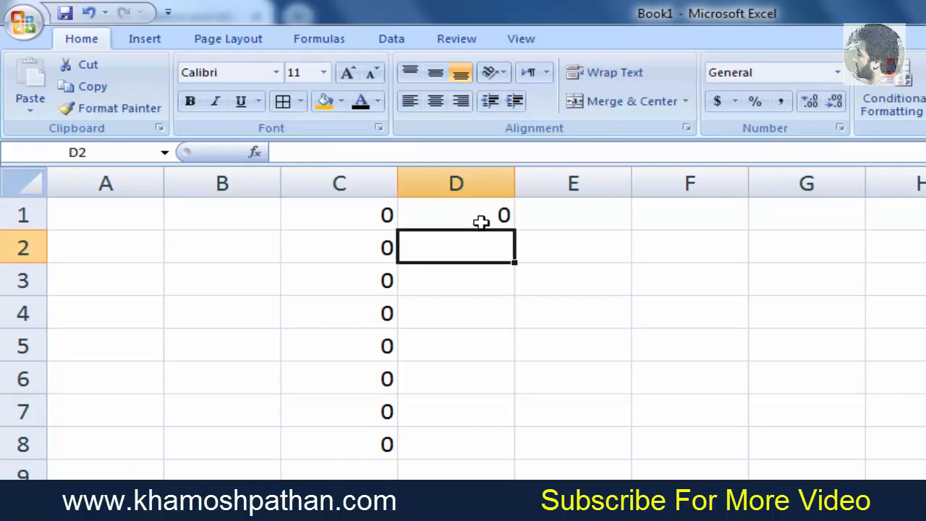
left_click(480, 215)
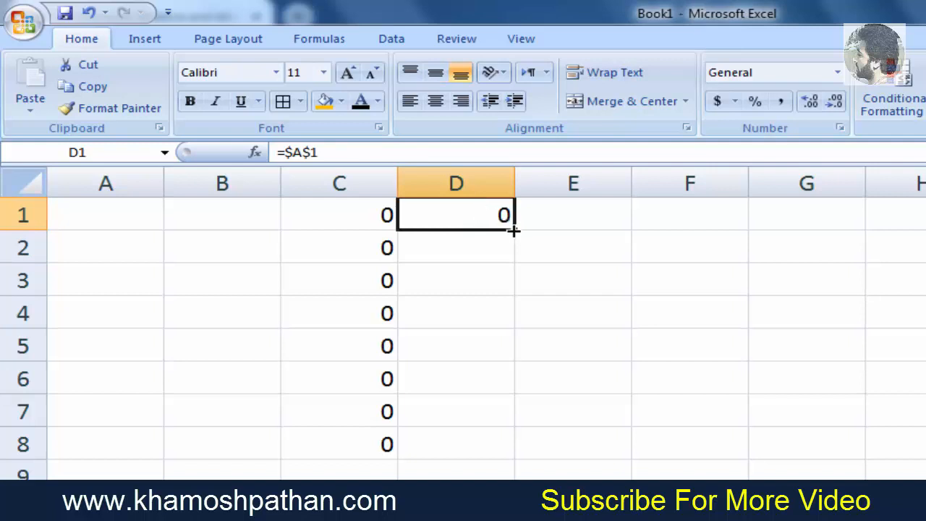
left_click_drag(512, 229, 498, 446)
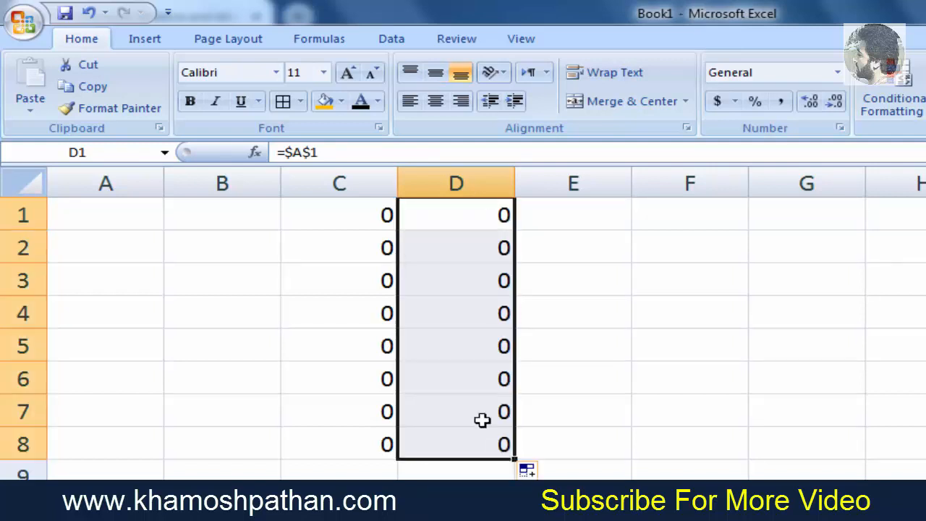
- Inspect the copied formulas in cells D1 through D8
left_click(448, 217)
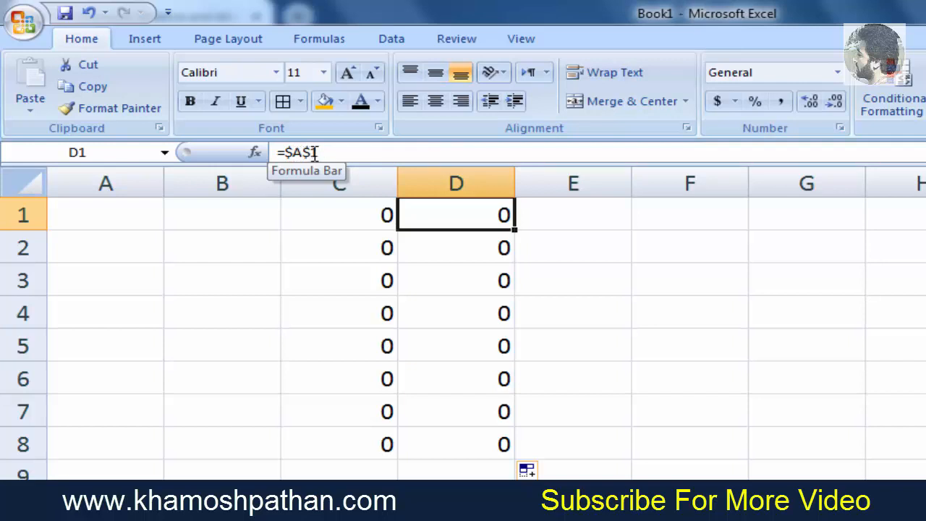
left_click(483, 246)
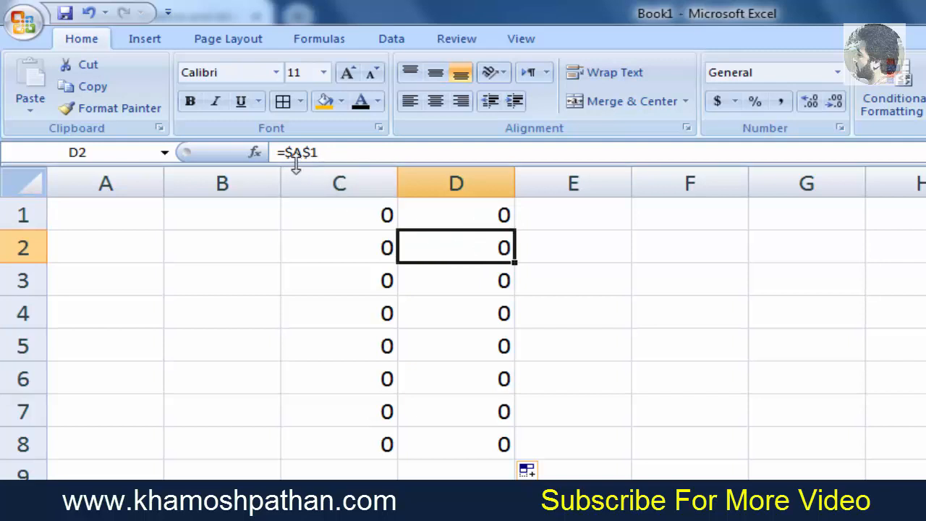
left_click(471, 274)
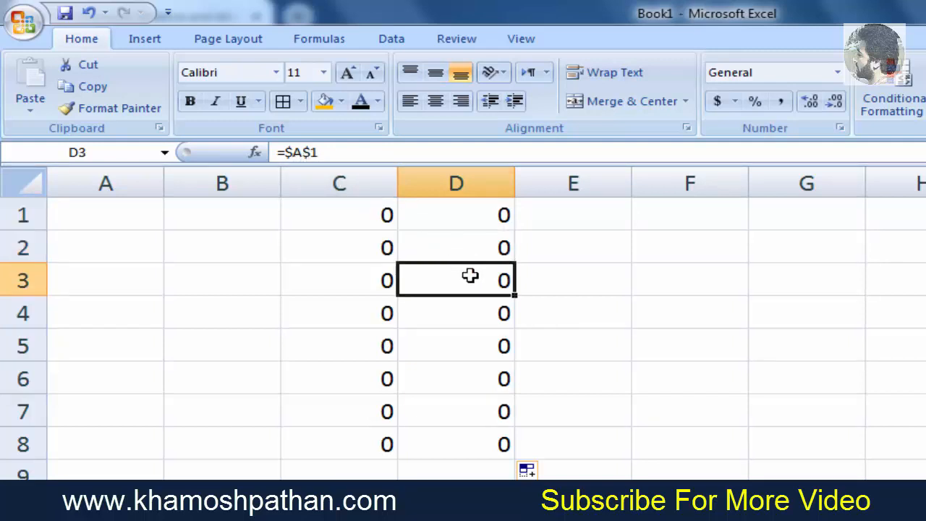
left_click(473, 313)
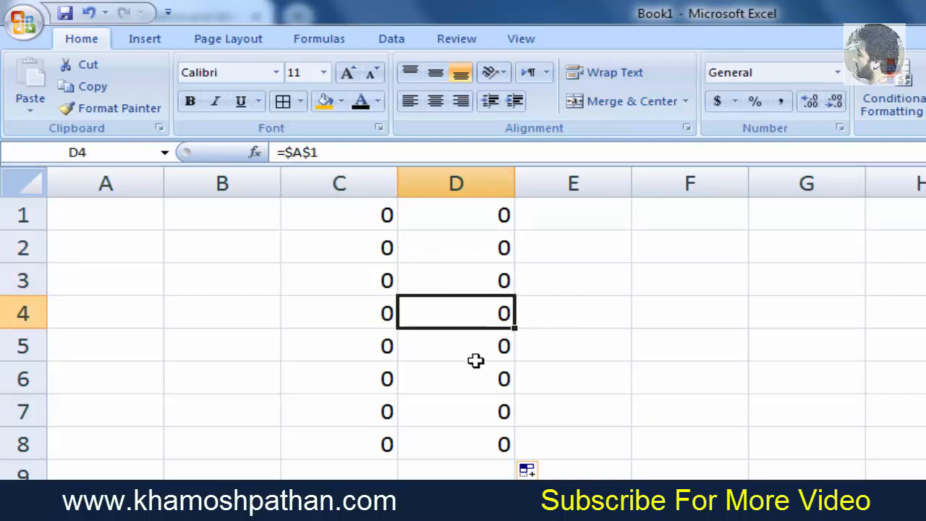
left_click(475, 360)
left_click(475, 390)
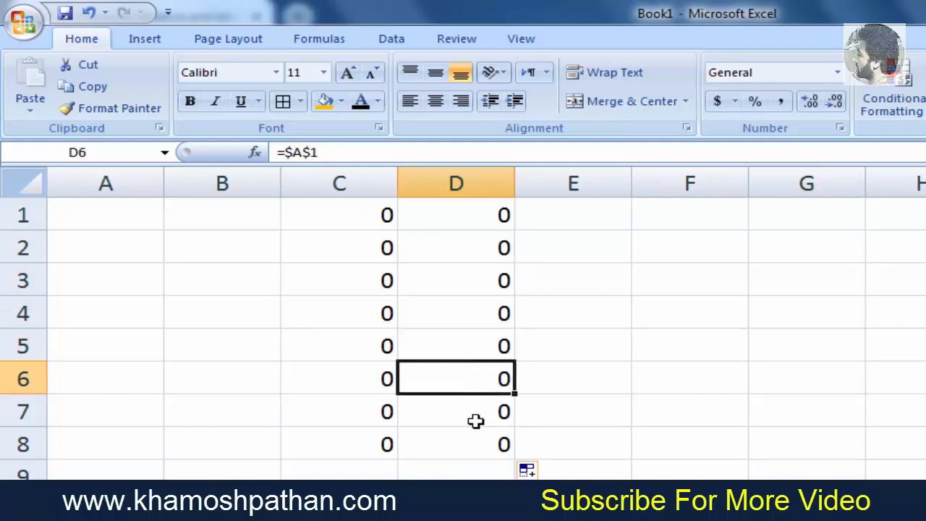
left_click(476, 421)
left_click(477, 449)
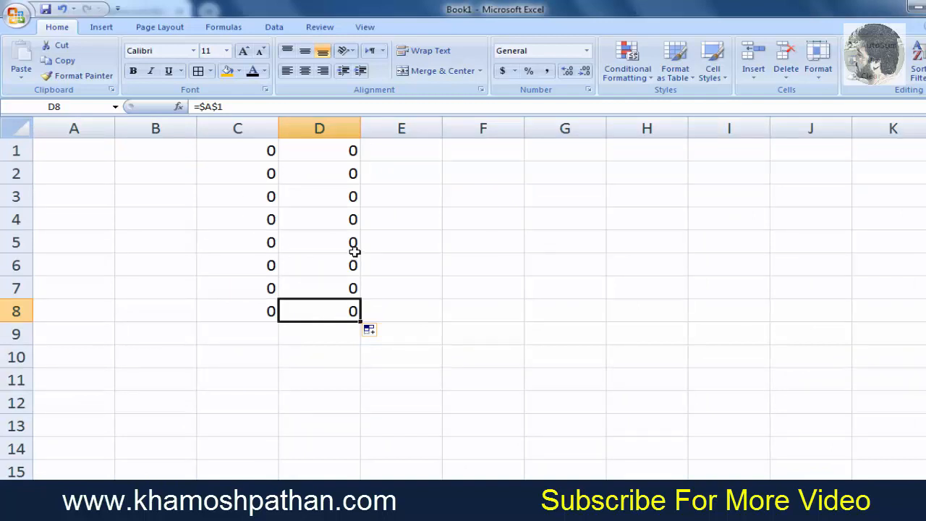
- Enter the mixed-reference formula =$A1 in E1 and fill it down to E8
left_click(426, 154)
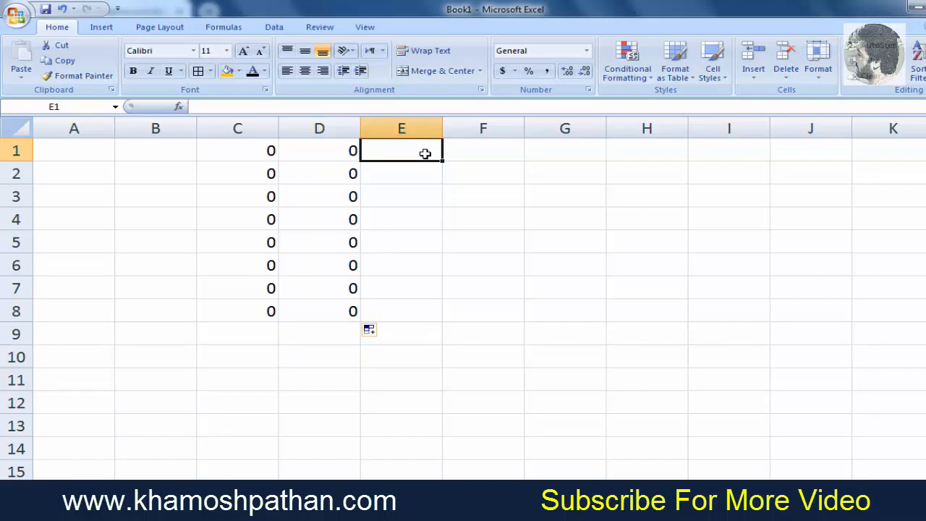
type("=")
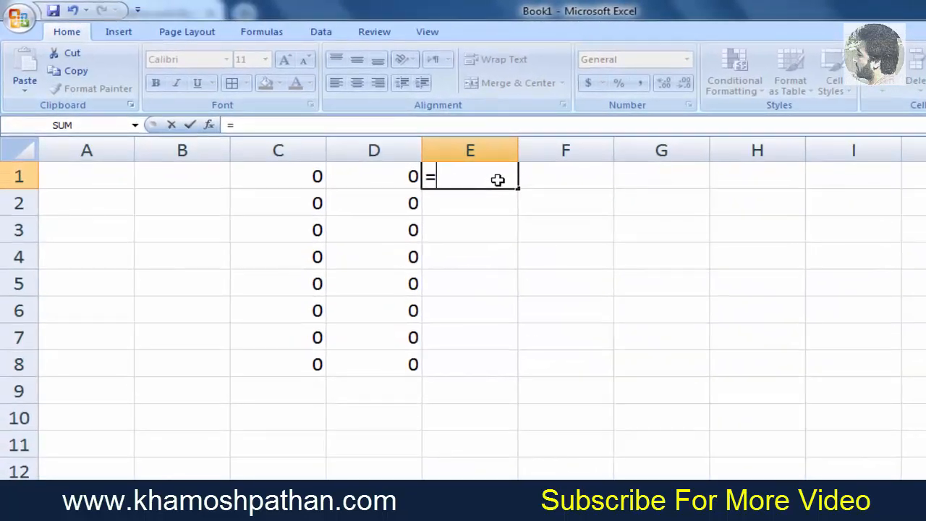
type("$A")
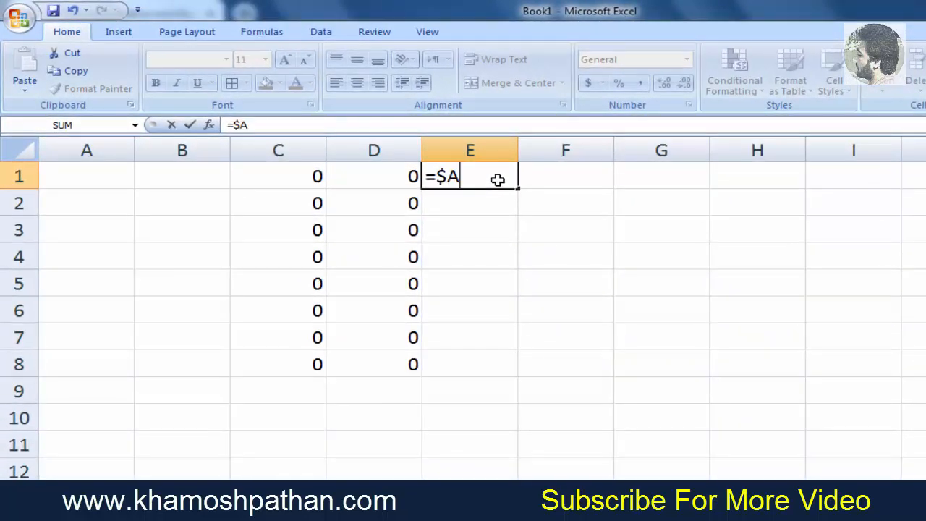
type("1")
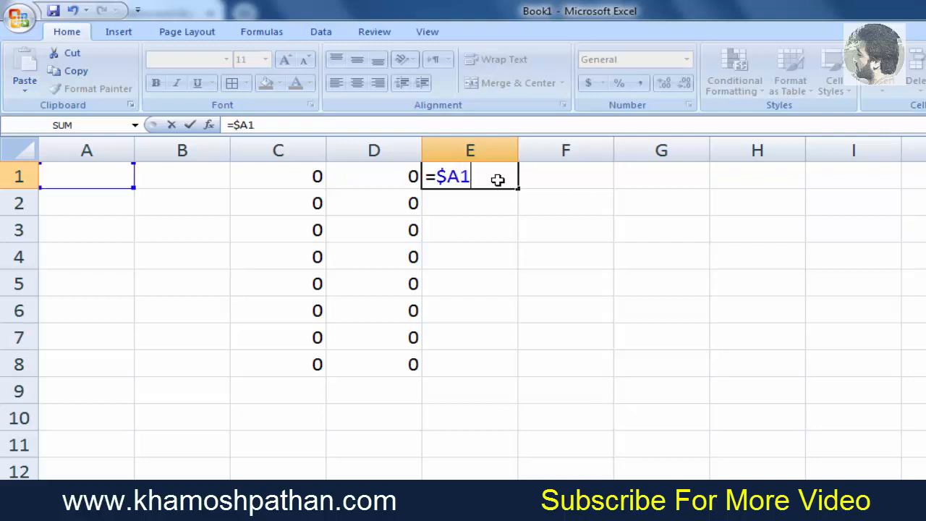
key("Return")
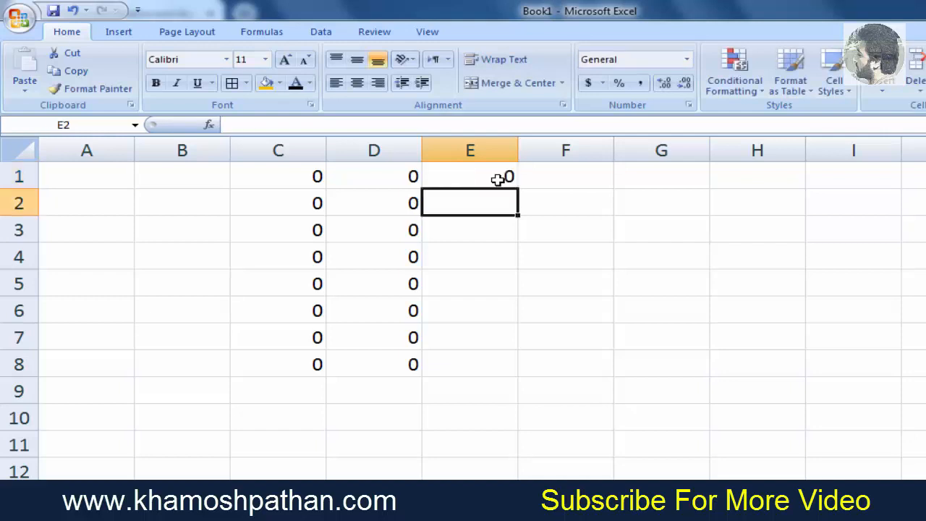
left_click(498, 179)
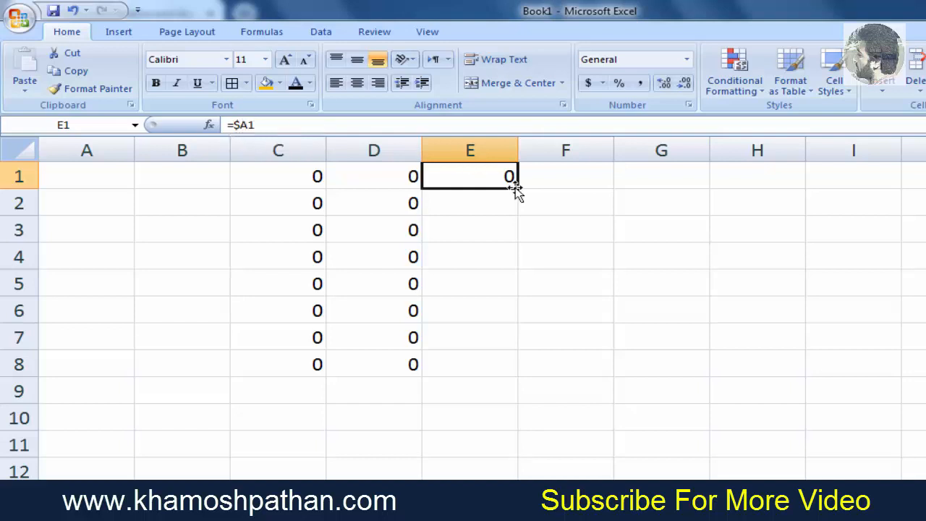
left_click_drag(517, 187, 513, 370)
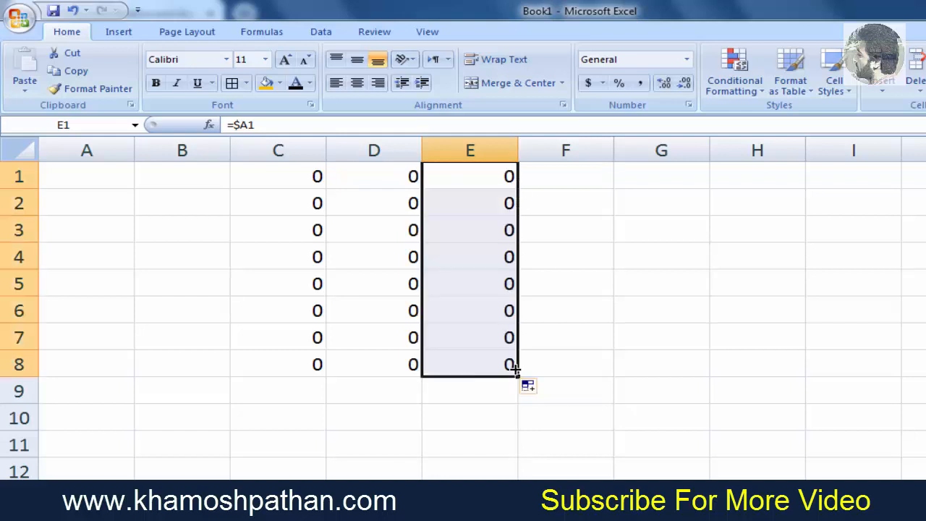
- Inspect the mixed-reference formulas in column E, opening E1 for editing to view its reference
left_click(468, 206)
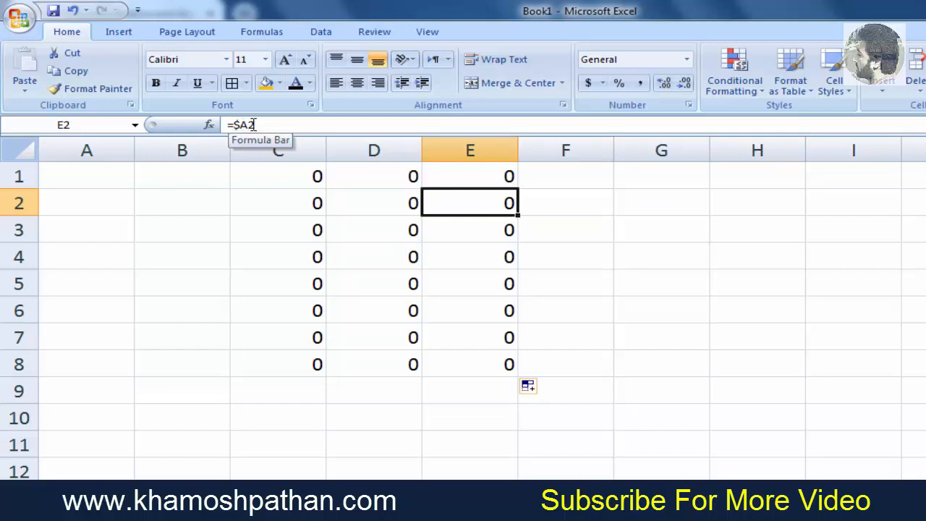
left_click(249, 125)
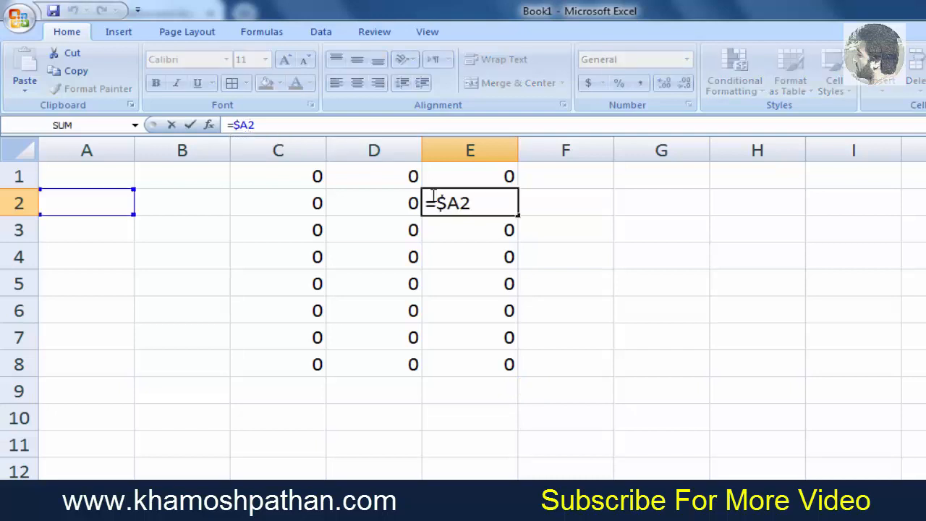
left_click(482, 181)
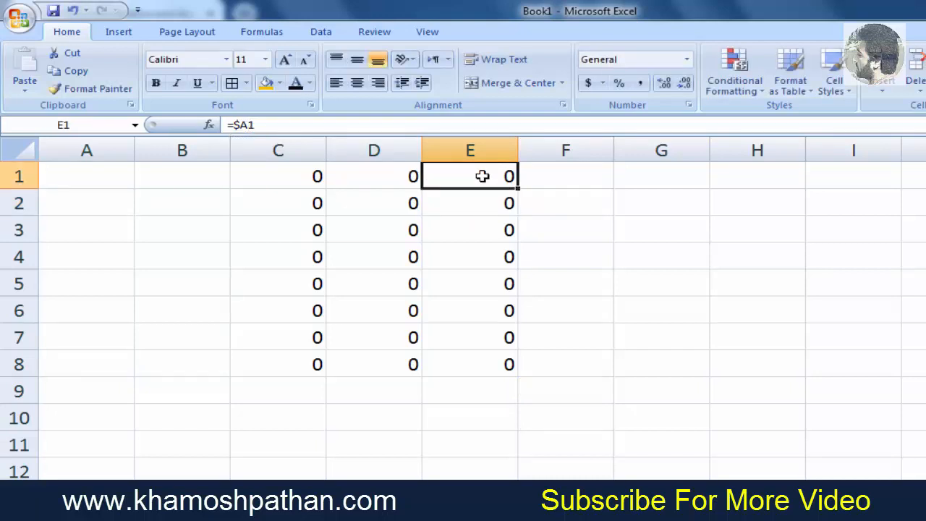
double_click(481, 176)
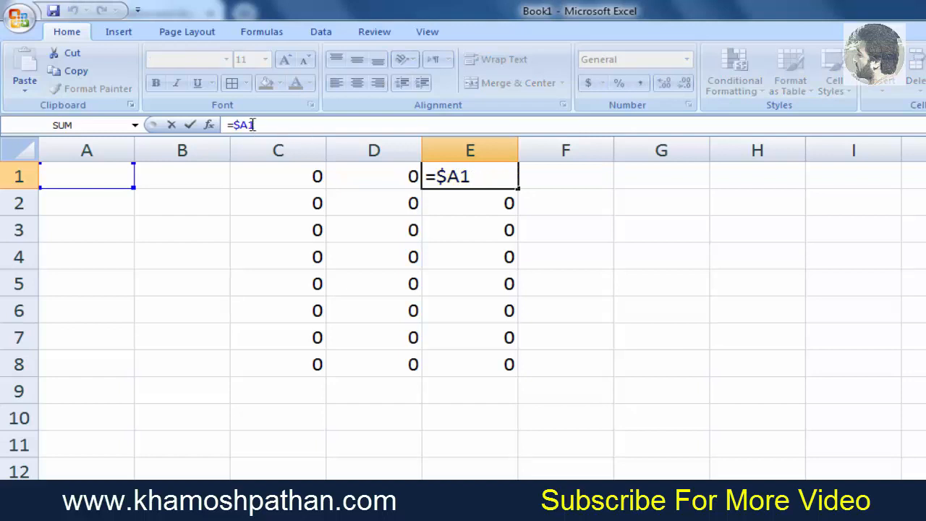
left_click(470, 198)
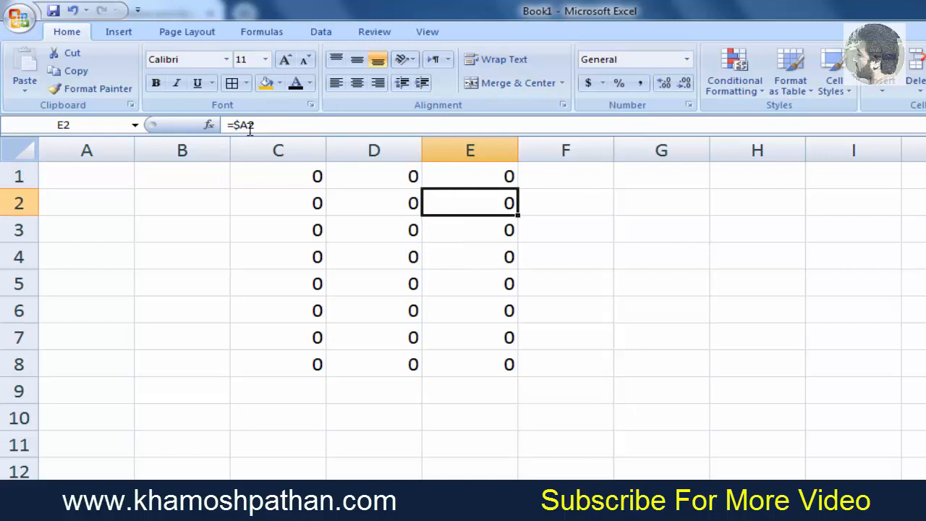
left_click(477, 236)
- Fill E1's formula across to H1 and check the copied formulas in F1, G1 and H1
left_click(492, 190)
left_click(506, 180)
left_click_drag(516, 187, 799, 201)
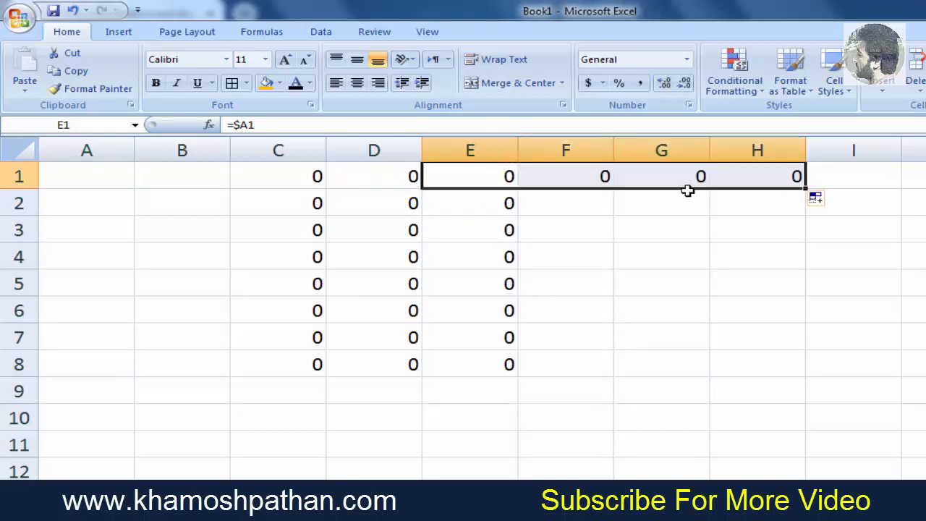
left_click(556, 180)
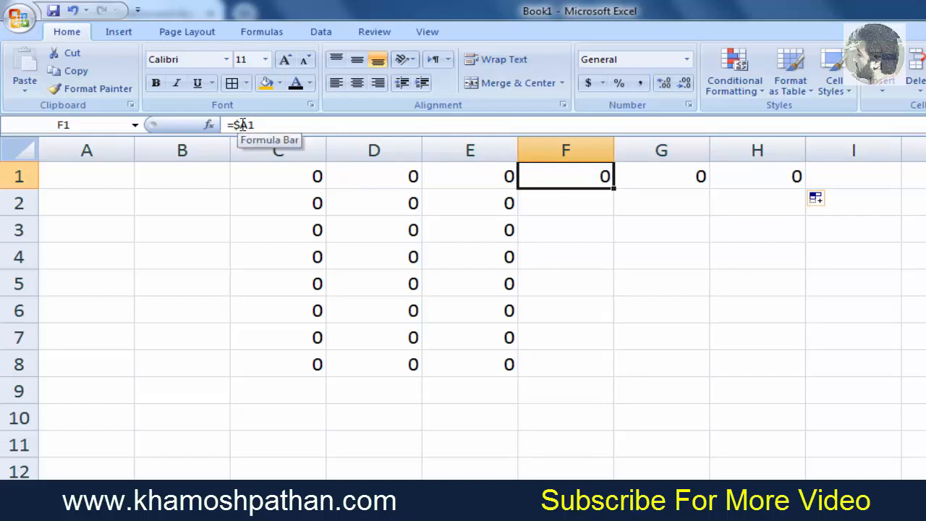
left_click(663, 175)
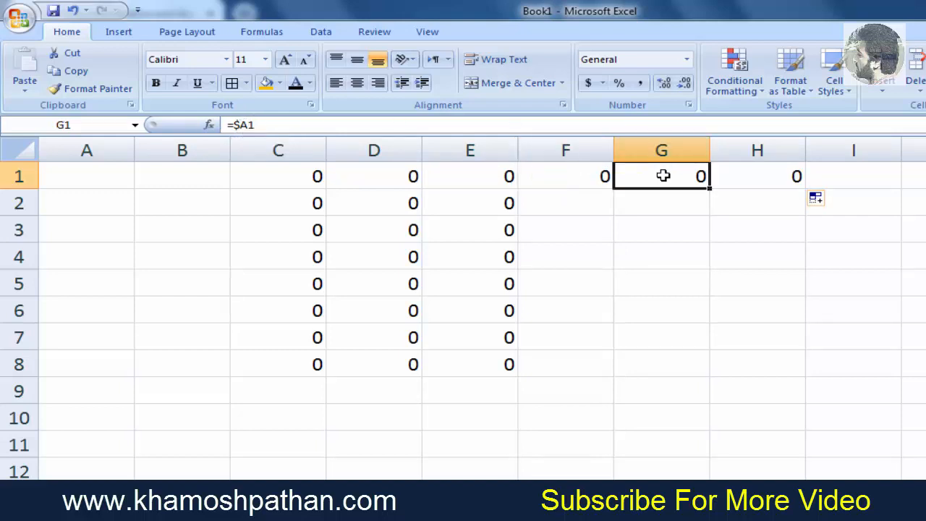
left_click(766, 172)
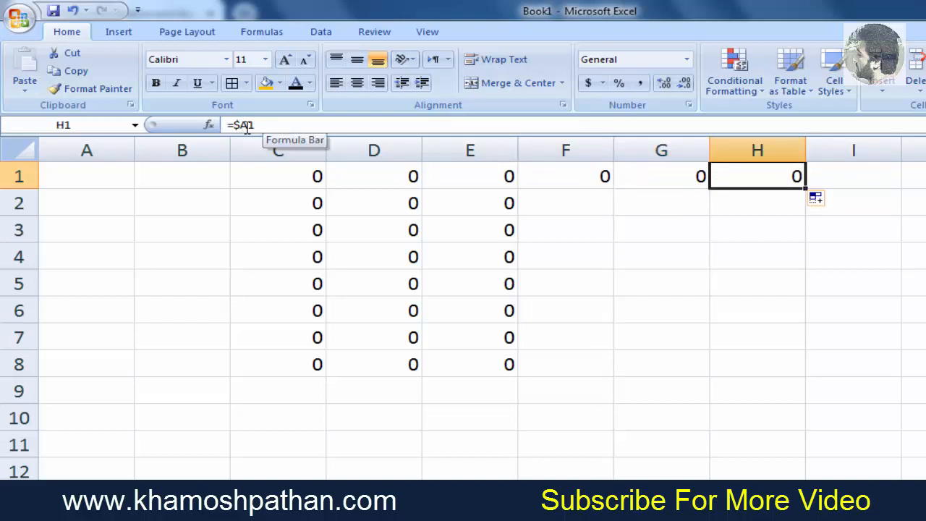
left_click(577, 181)
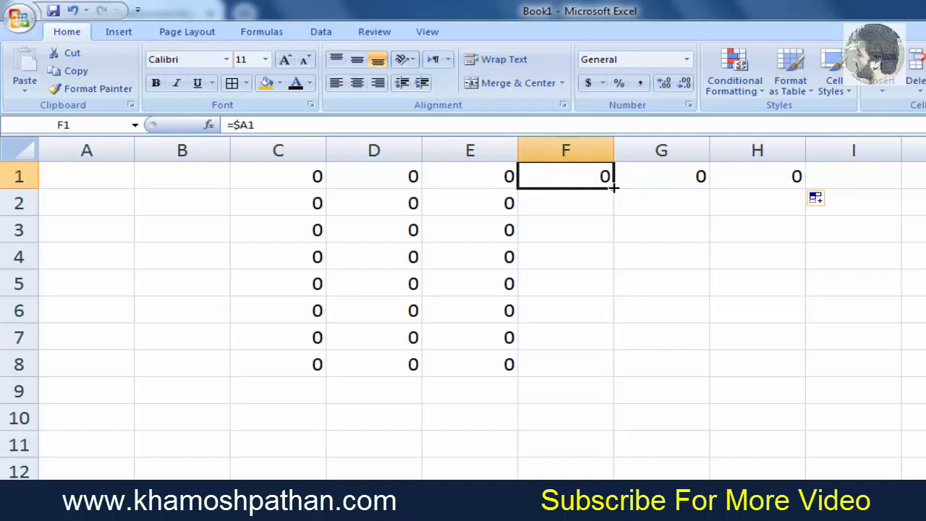
- Fill F1's formula down to F6 and check the copied formulas in F2 through F5
left_click_drag(614, 187, 622, 331)
left_click(570, 201)
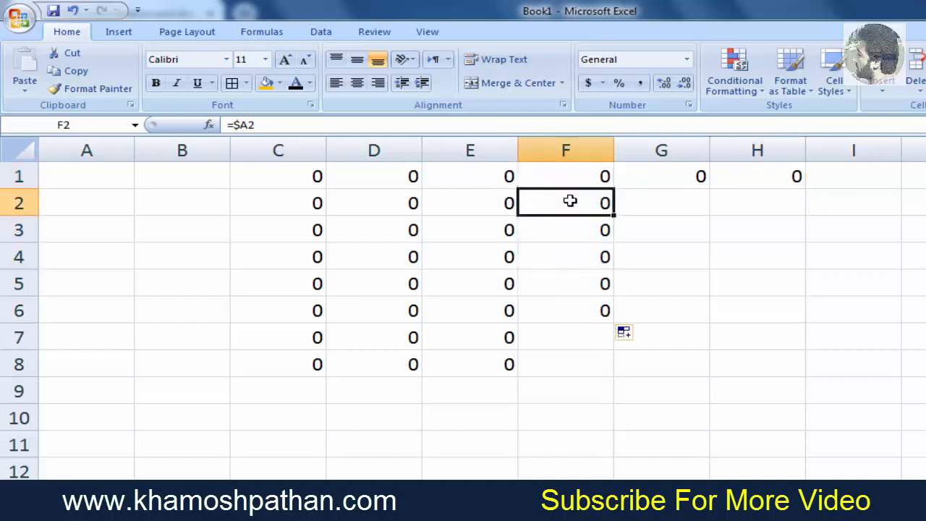
left_click(577, 231)
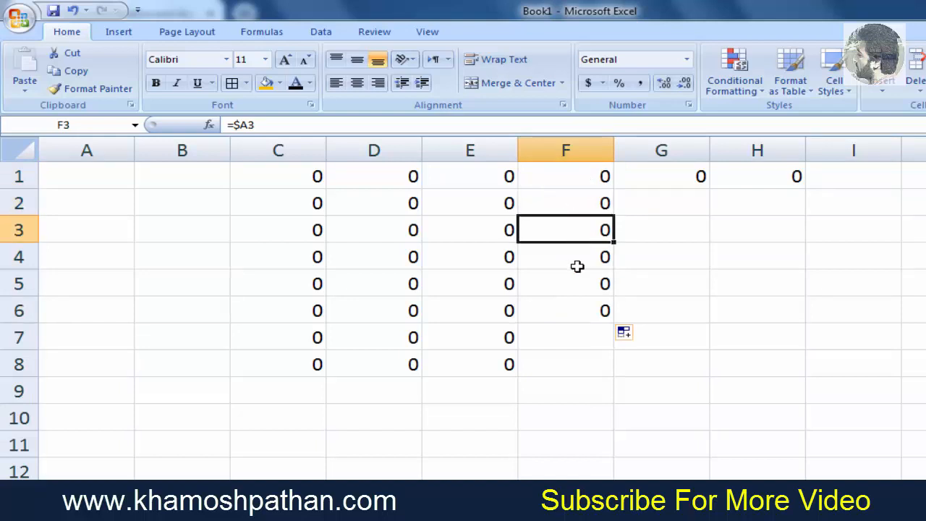
left_click(577, 266)
left_click(578, 280)
- Clear the copied formulas from G1 and H1
scroll(578, 280, "right", 2)
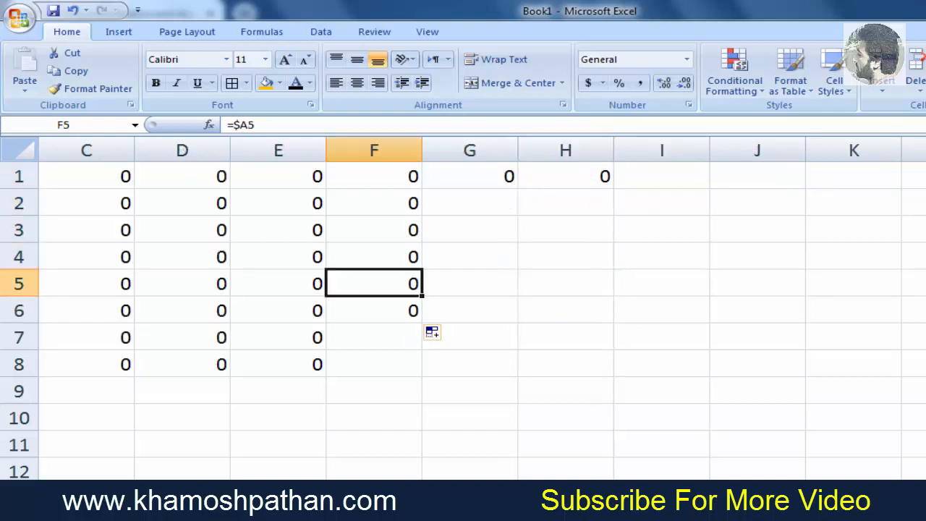
left_click(603, 173)
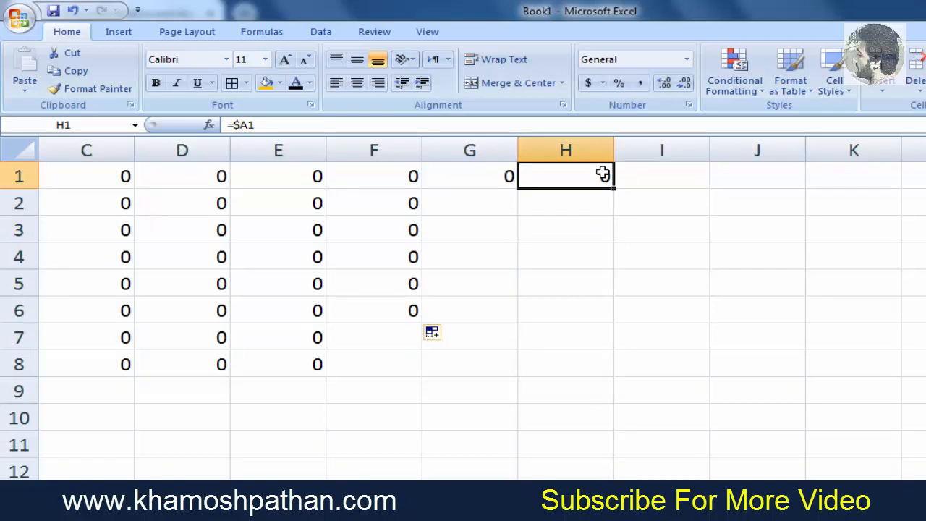
left_click(501, 179)
key("BackSpace")
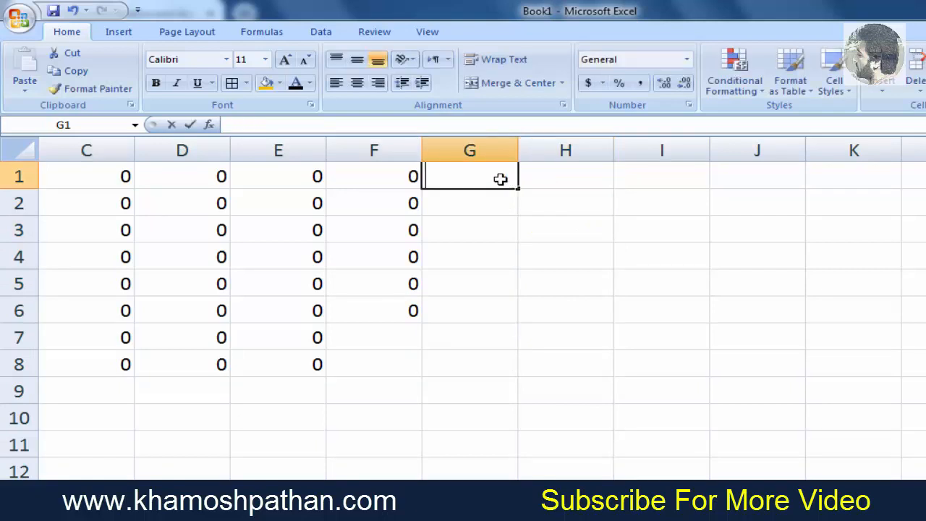
- Enter the mixed-reference formula =A$1 in H1
left_click(582, 177)
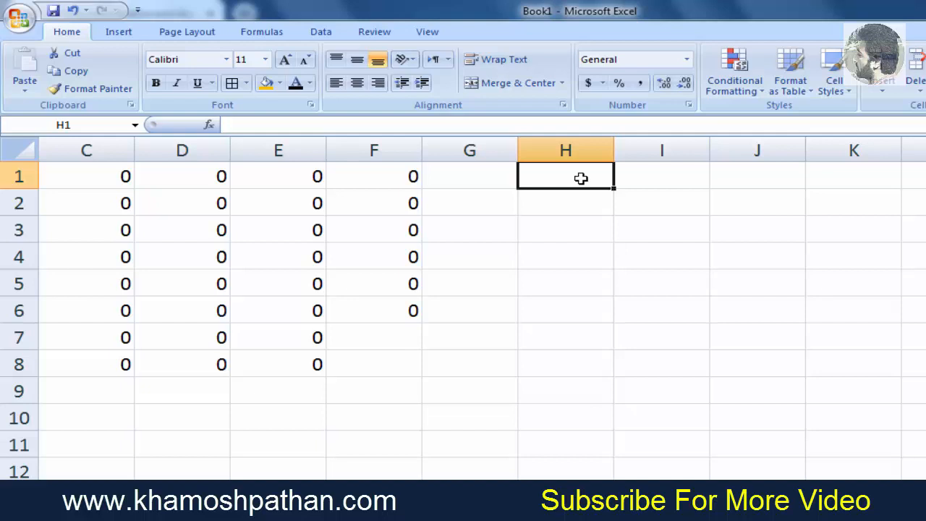
type("=")
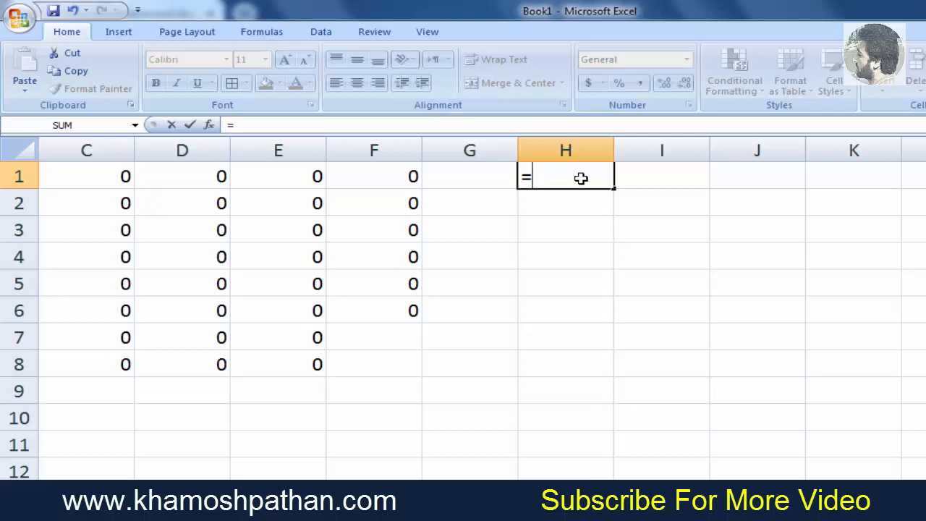
type("A")
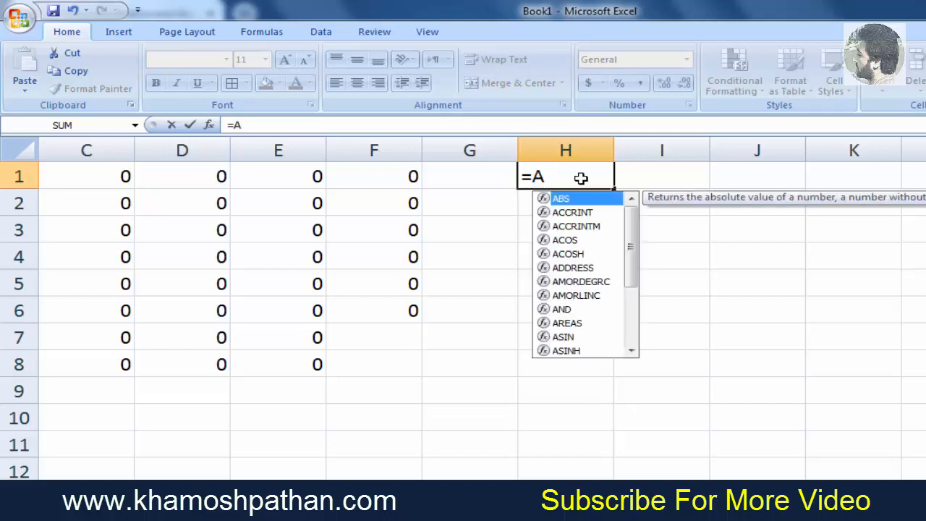
type("$")
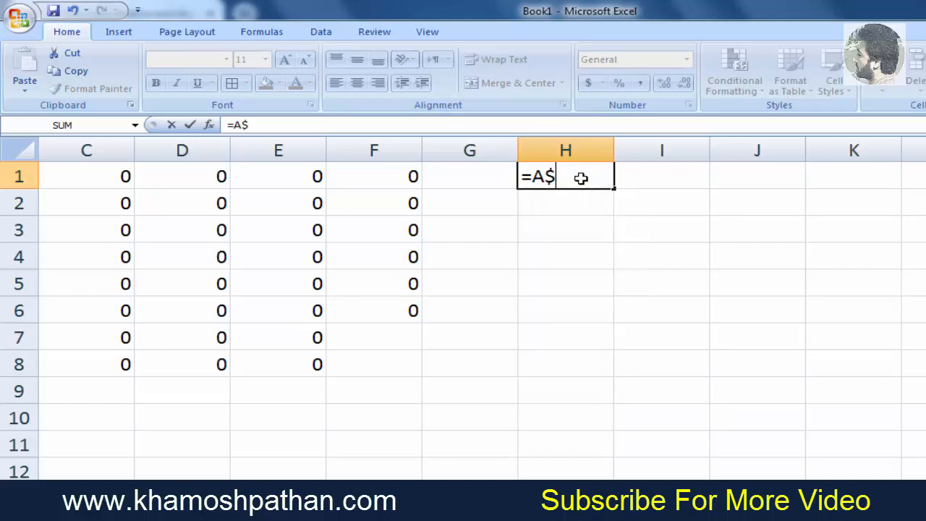
type("1")
key("Return")
left_click(581, 178)
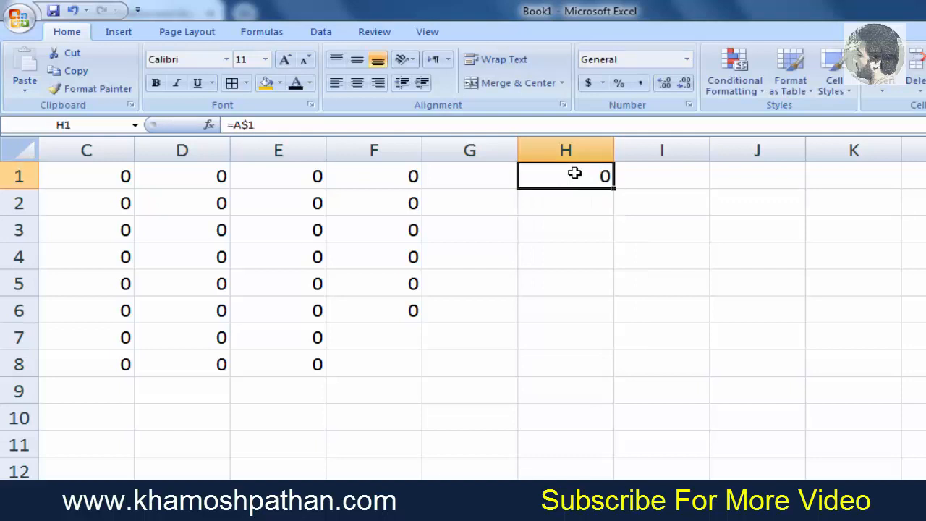
- Fill H1's formula down to H7 and check the copied formulas in H1 and H2
left_click_drag(614, 188, 603, 337)
left_click(581, 175)
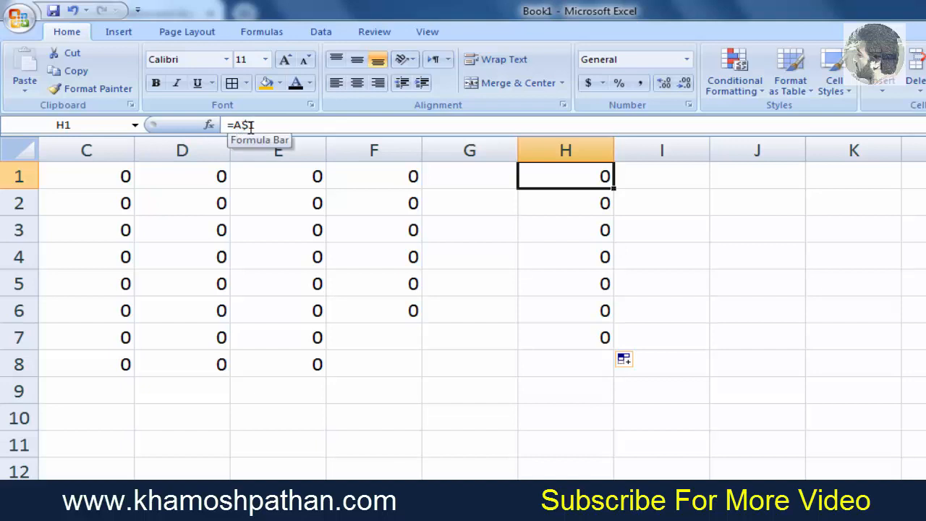
left_click(593, 202)
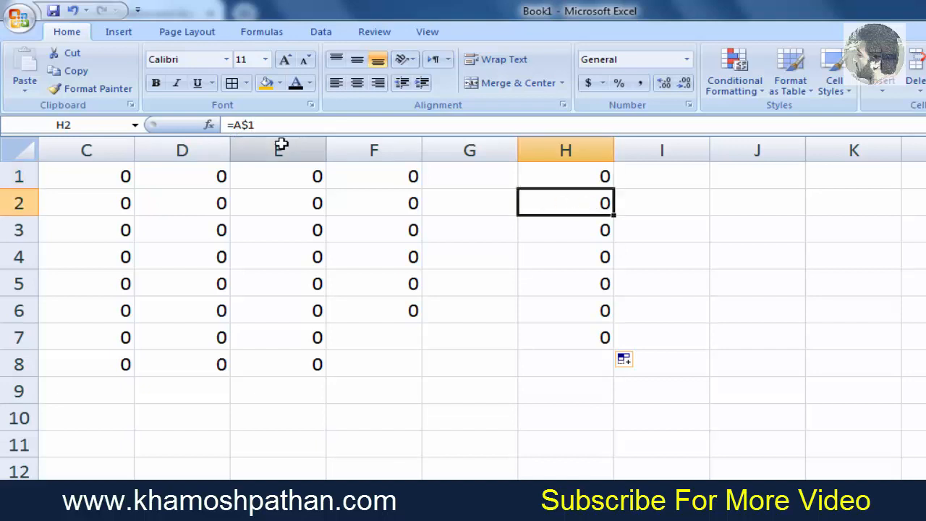
left_click(587, 185)
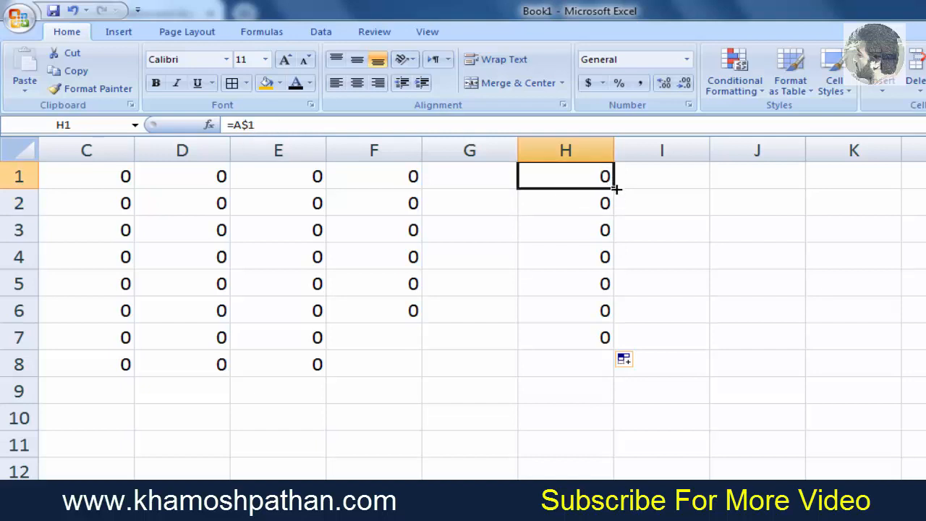
- Fill H1's formula across to K1 and check the copied formulas in I1, J1 and K1
left_click_drag(613, 187, 842, 189)
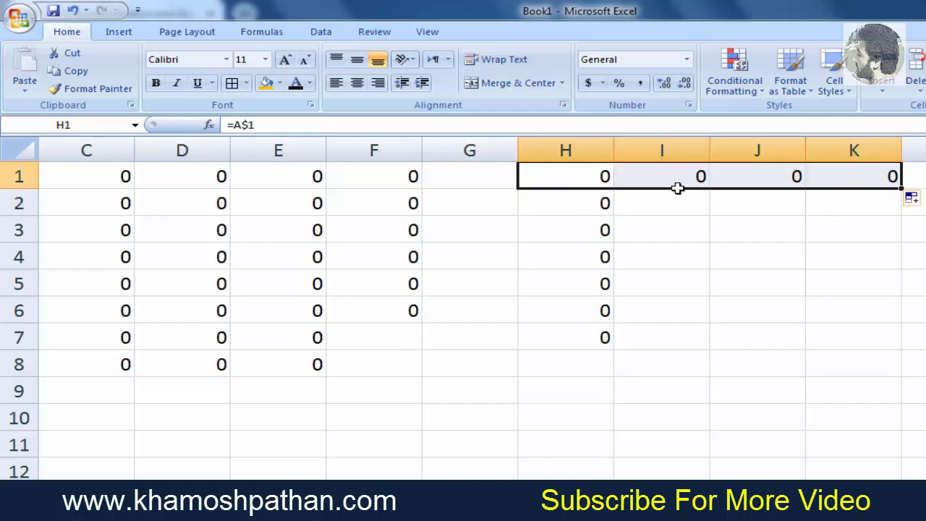
left_click(655, 172)
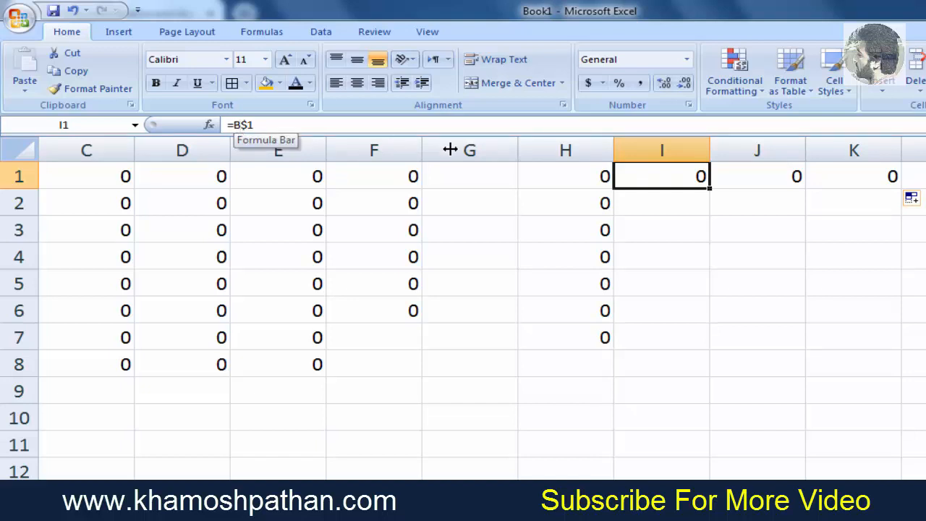
left_click(570, 175)
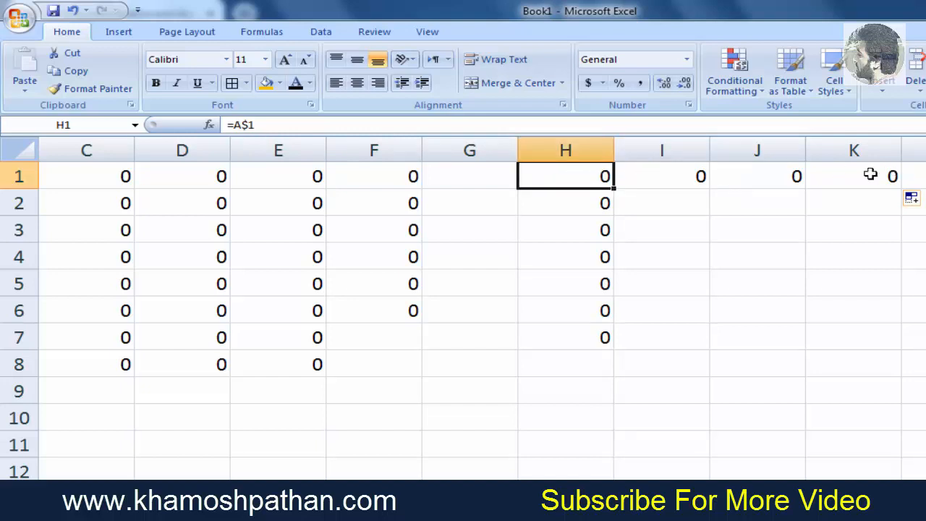
left_click(665, 183)
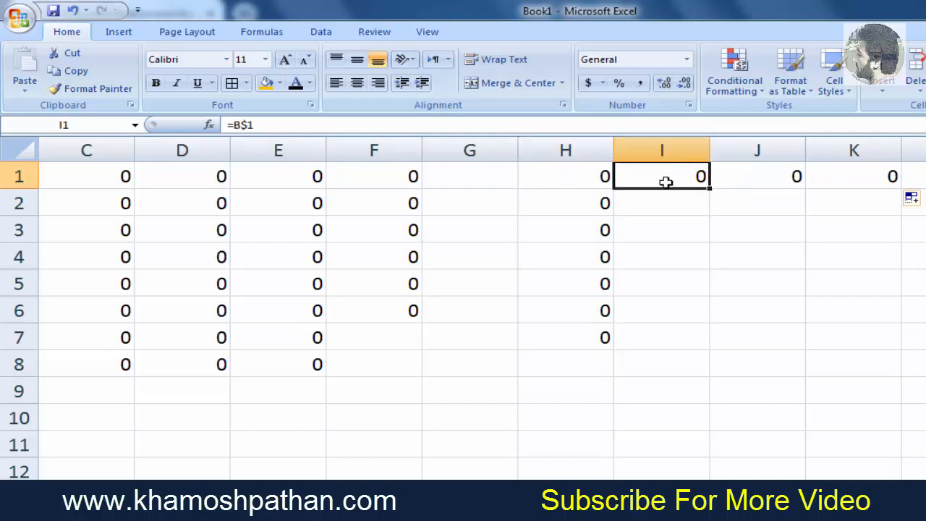
left_click(737, 177)
left_click(837, 181)
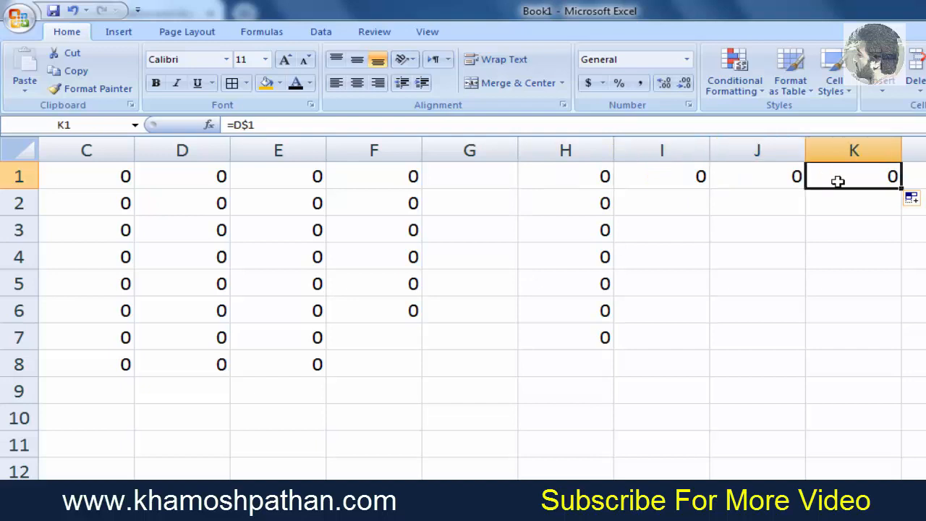
- Compare the formulas in column H with those copied across row 1 to K1
left_click(605, 204)
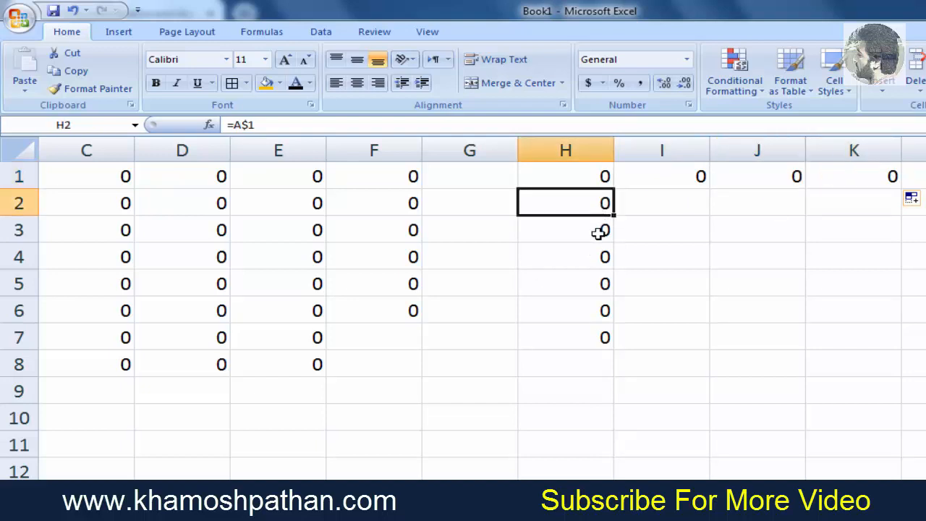
left_click(600, 230)
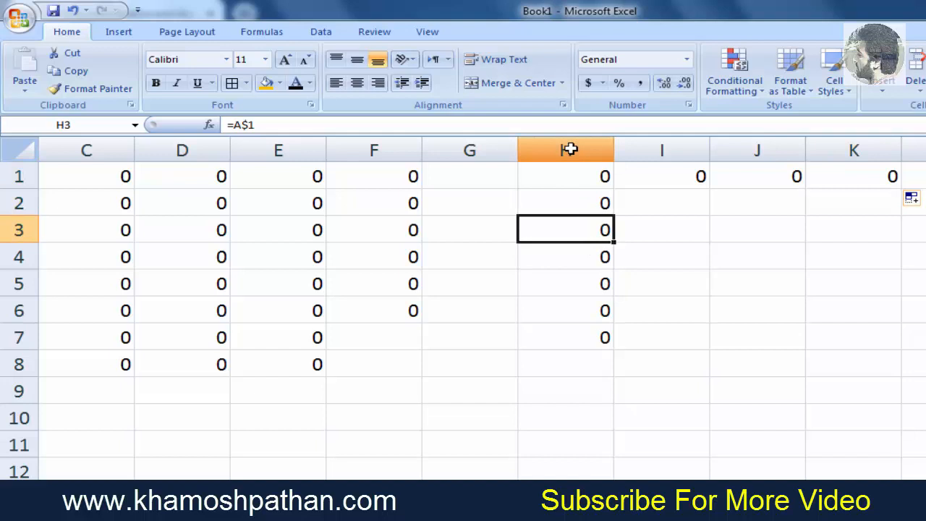
left_click(651, 176)
left_click(734, 176)
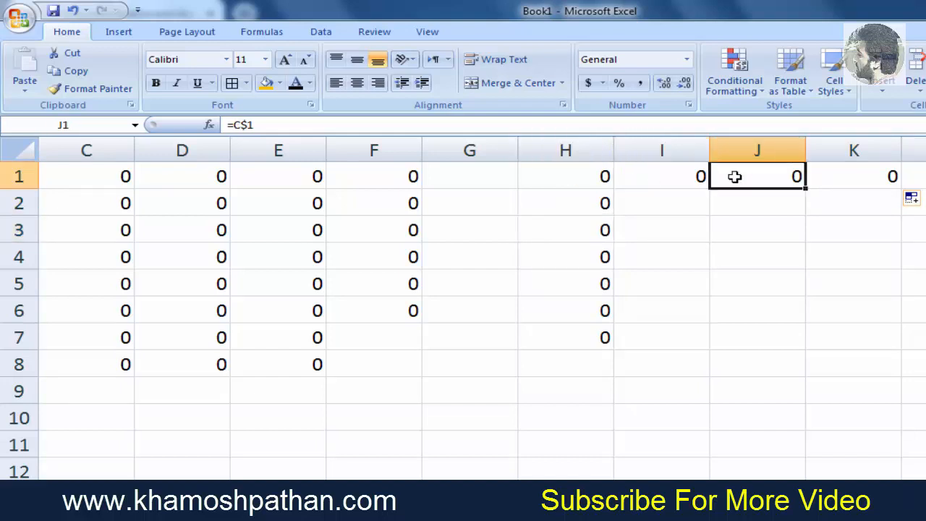
left_click(842, 182)
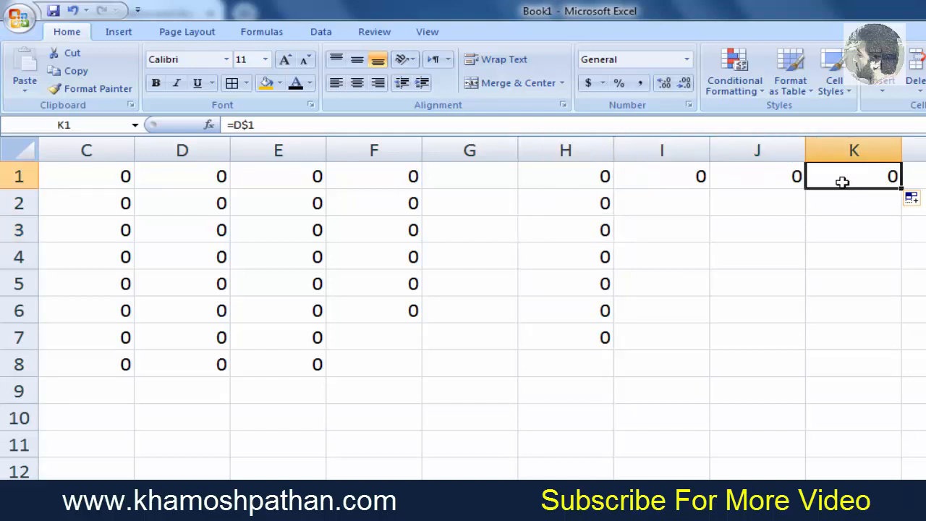
left_click(775, 181)
left_click(684, 179)
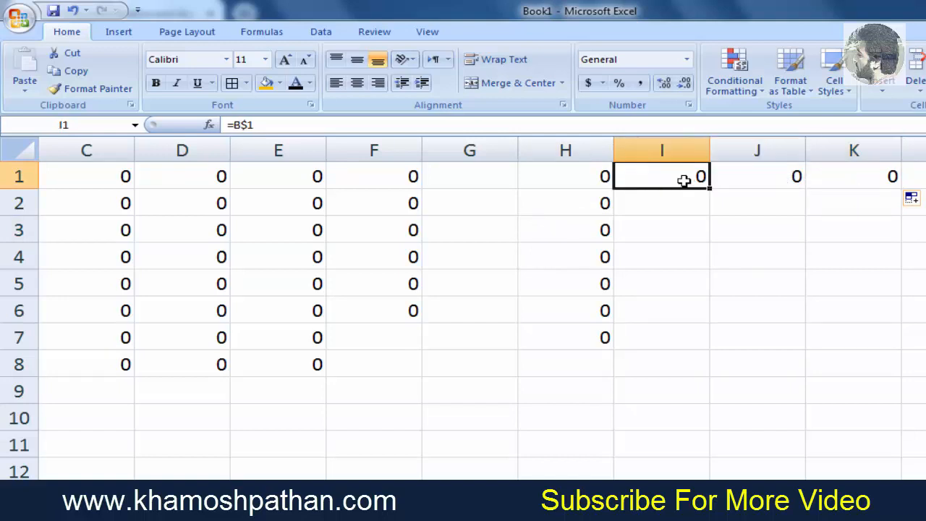
left_click(587, 179)
left_click_drag(587, 204, 585, 234)
left_click(585, 234)
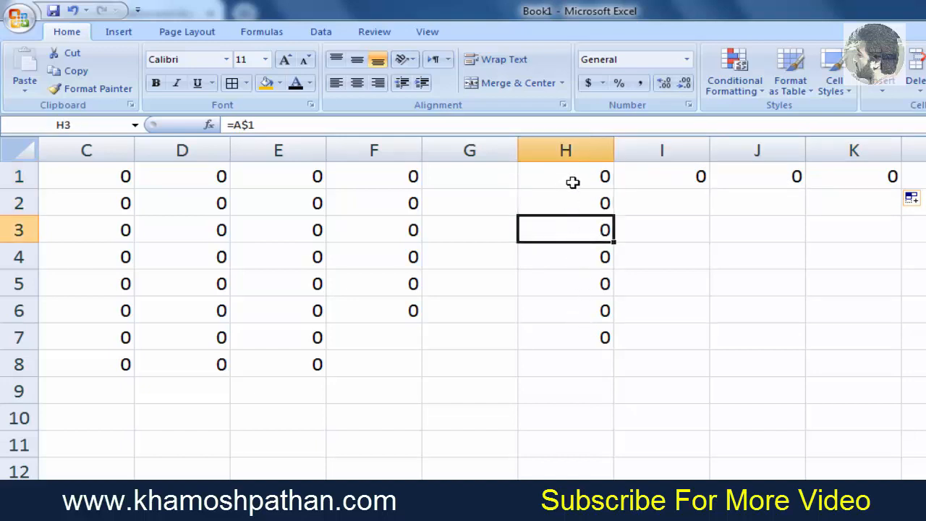
left_click(657, 186)
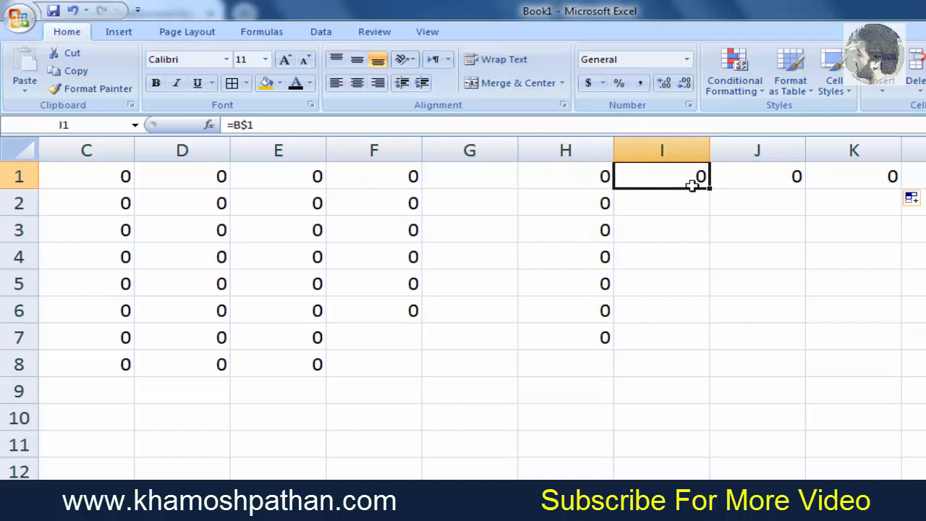
left_click(748, 186)
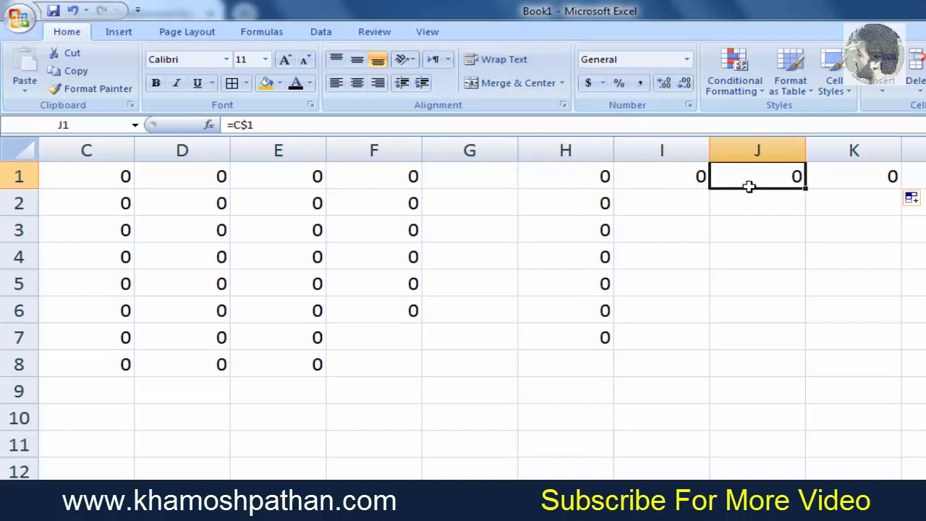
left_click(852, 191)
left_click(850, 170)
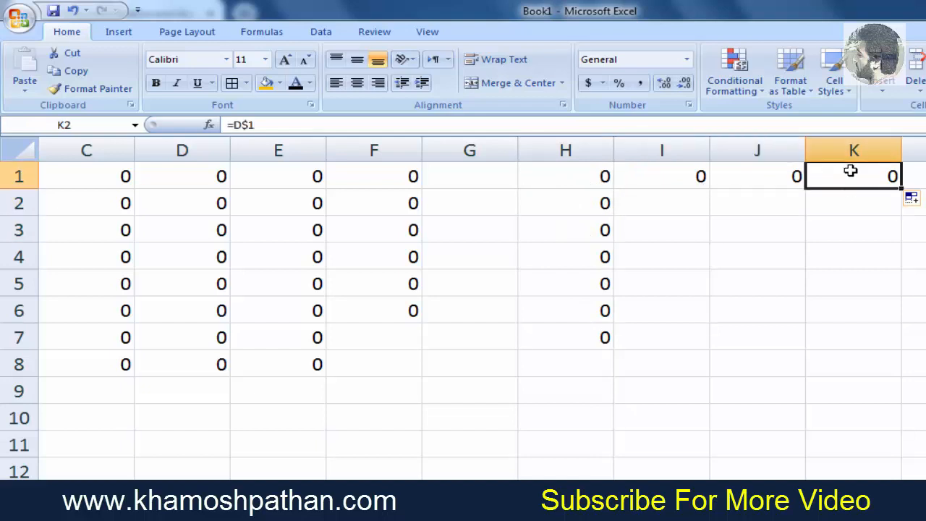
- Fill K1's formula down to K5 and check the copied formulas in K2 through K4
left_click_drag(900, 189, 897, 297)
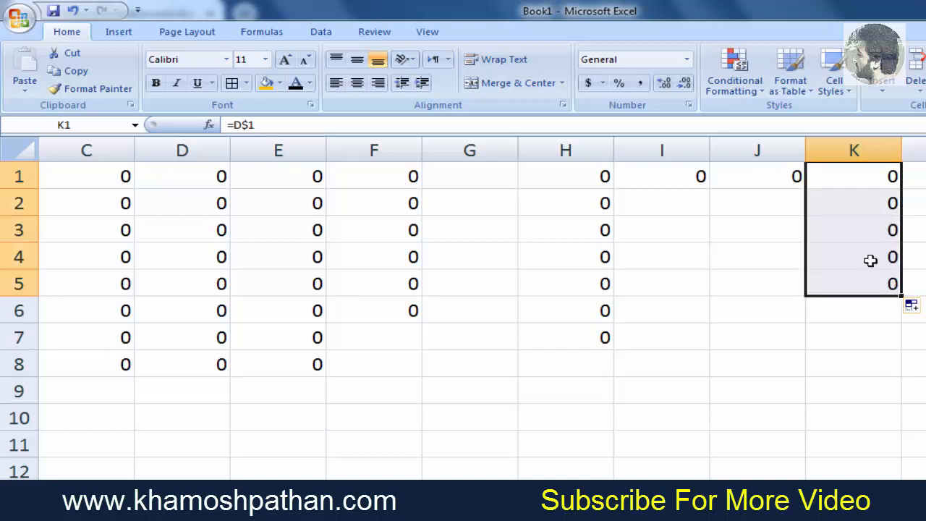
left_click(859, 209)
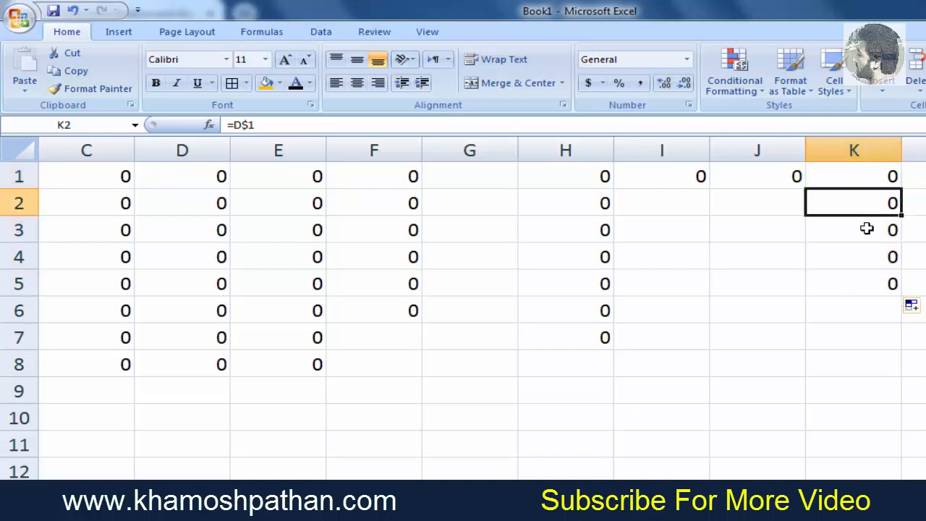
left_click(866, 228)
left_click(875, 259)
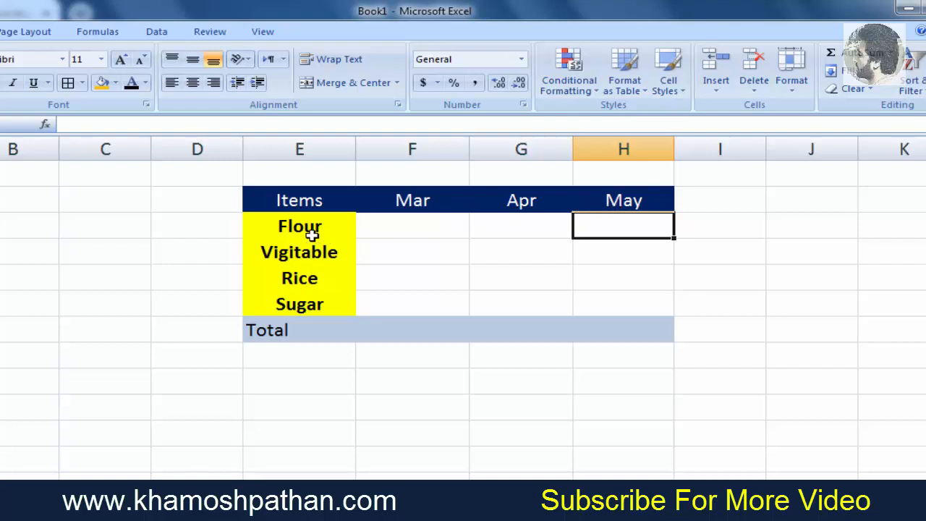
- Enter 950 as Flour's March amount in the items table
left_click(427, 227)
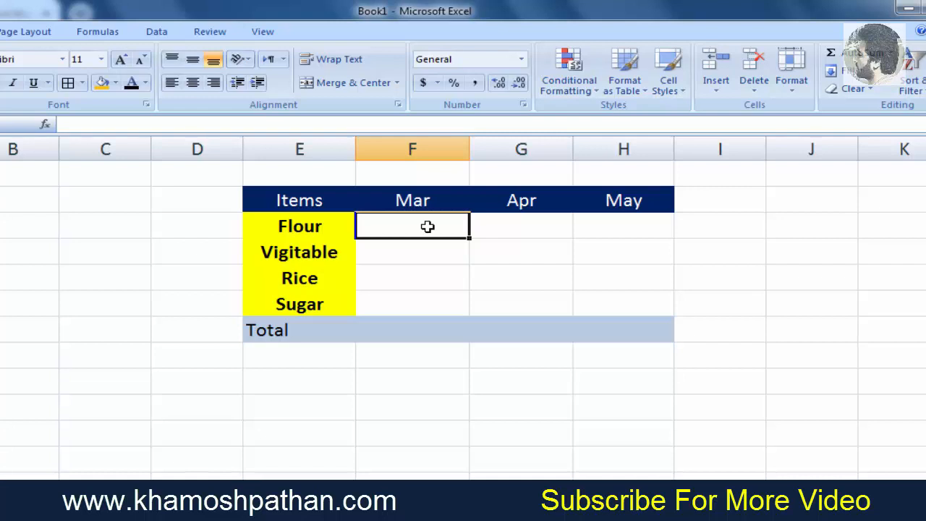
type("12")
key("BackSpace")
key("BackSpace")
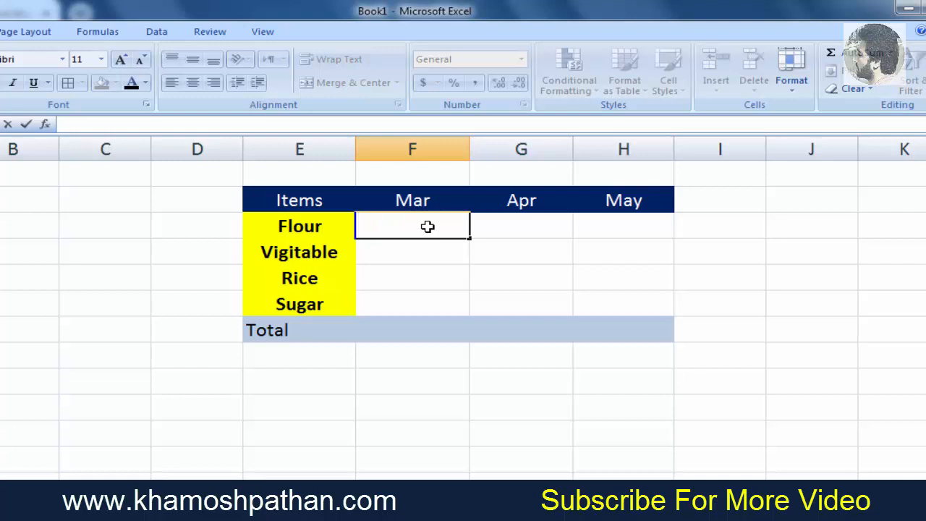
type("950")
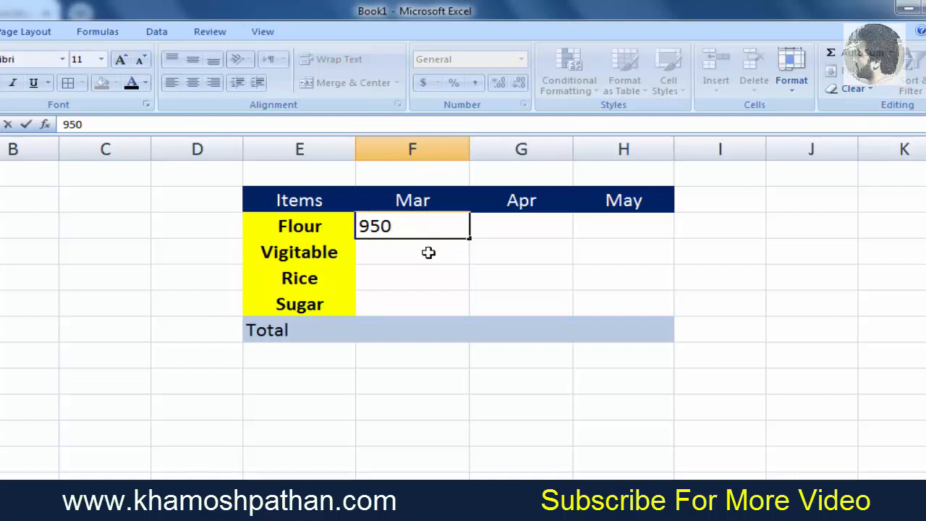
left_click(428, 253)
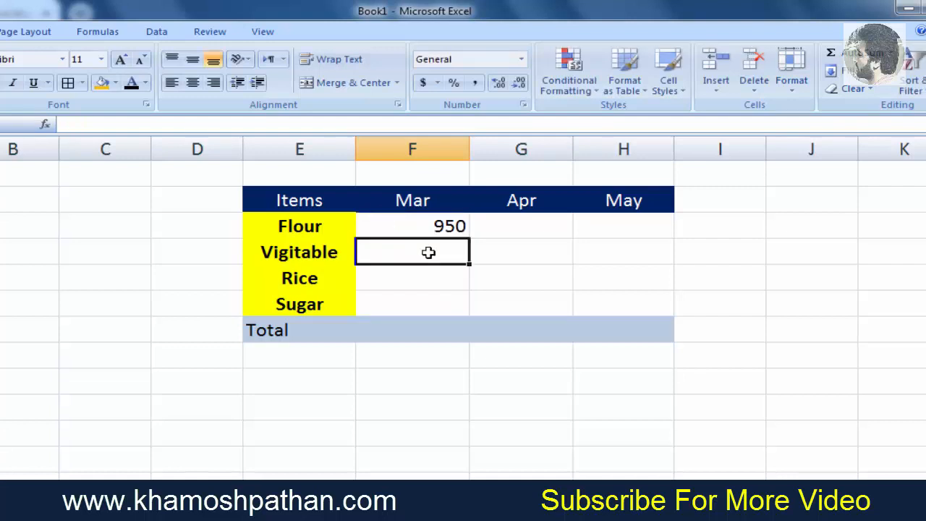
- Enter the March amounts 1050 for Vigitable, 1150 for Rice and 1260 for Sugar
type("10")
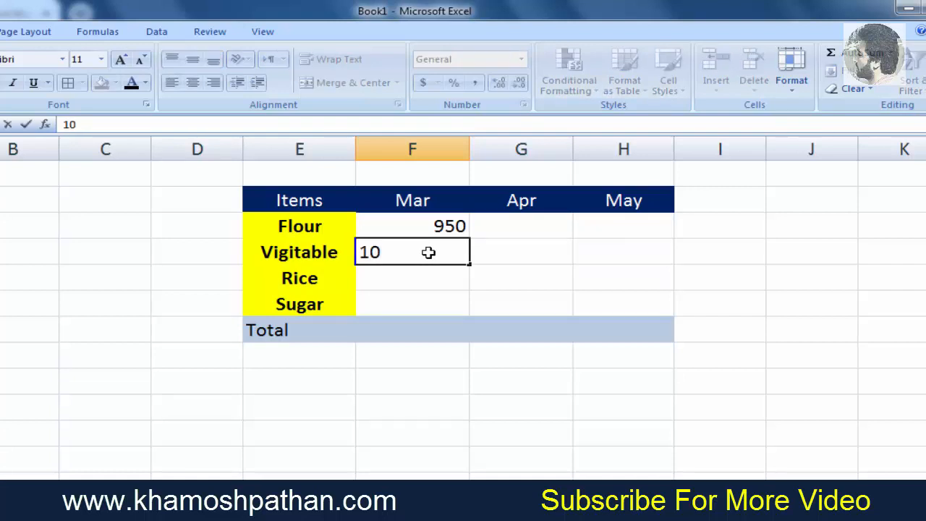
type("50")
key("Return")
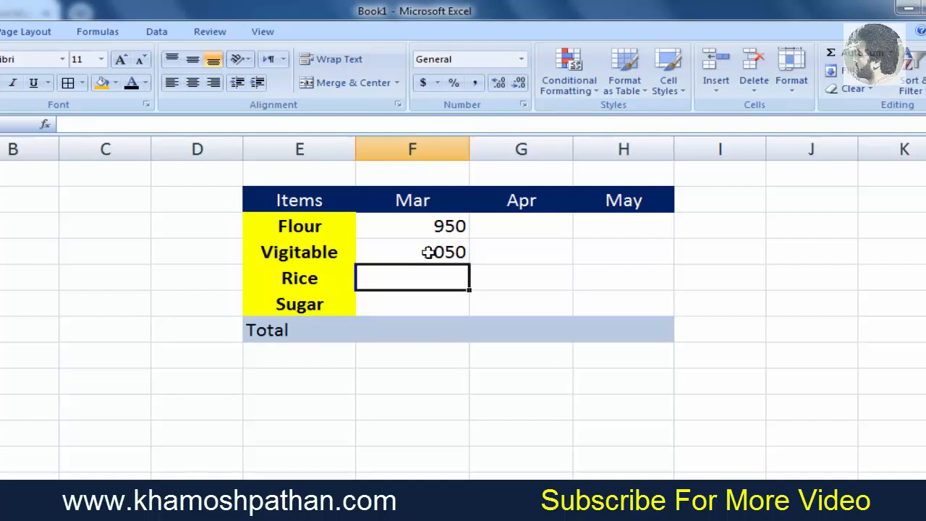
type("11")
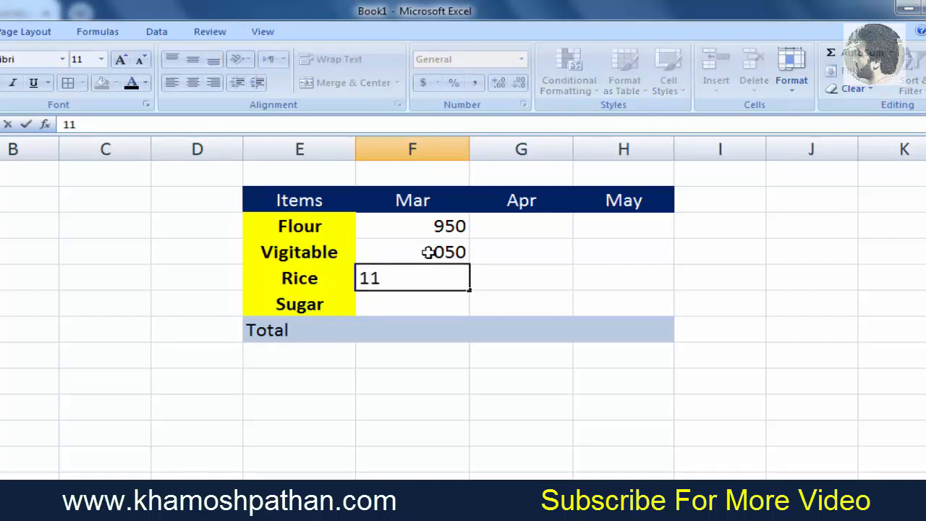
type("50")
key("Return")
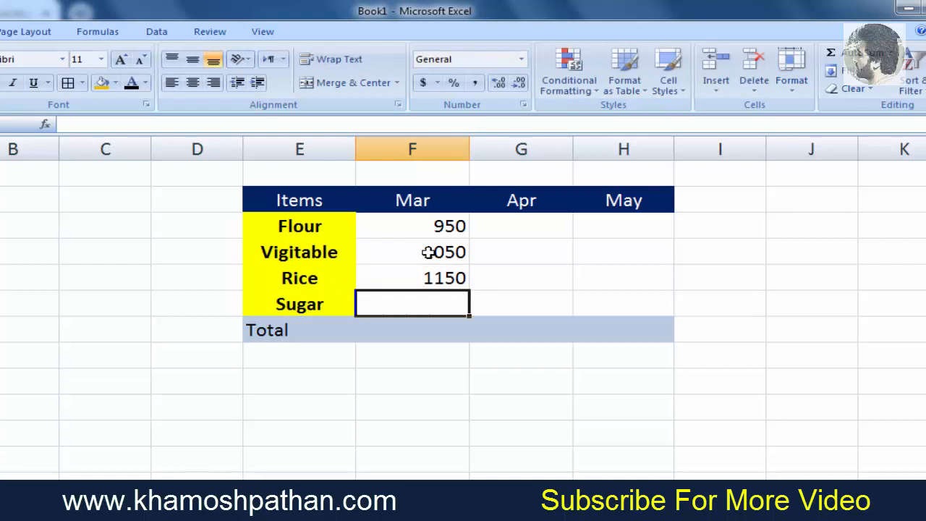
type("1")
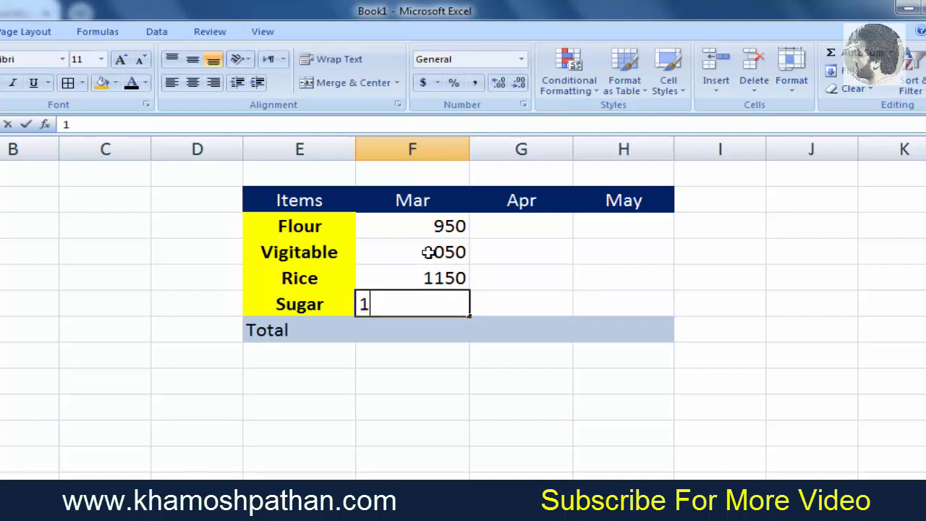
type("260")
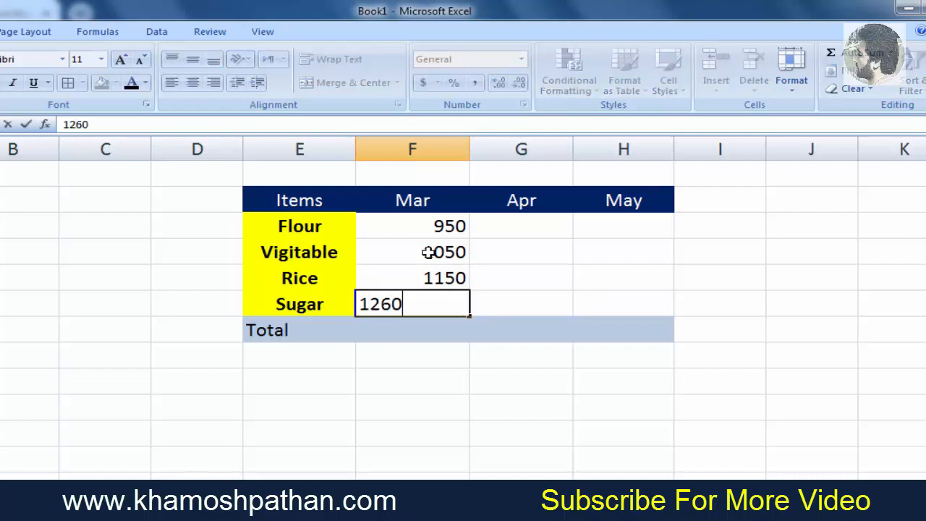
key("Up")
key("Up")
key("Up")
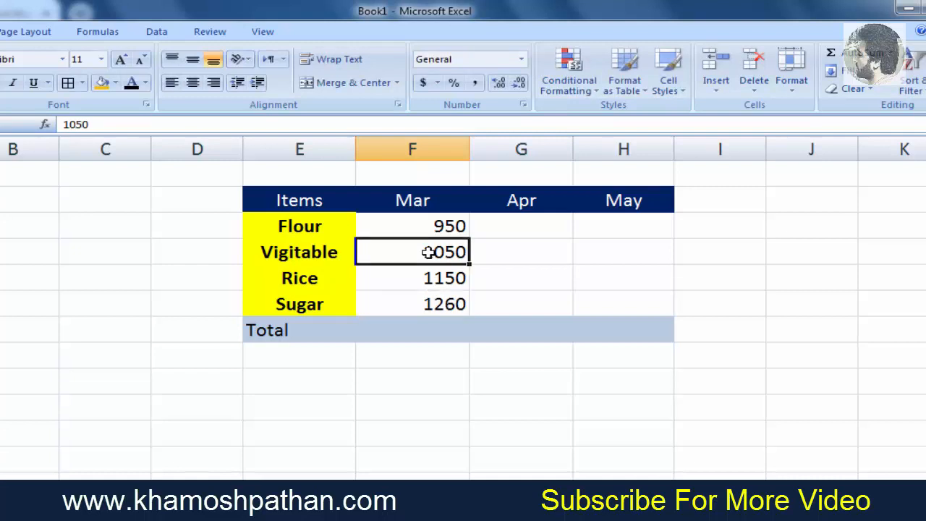
- Enter the April amounts 550, 650, 750 and 850 for Flour, Vigitable, Rice and Sugar
key("Right")
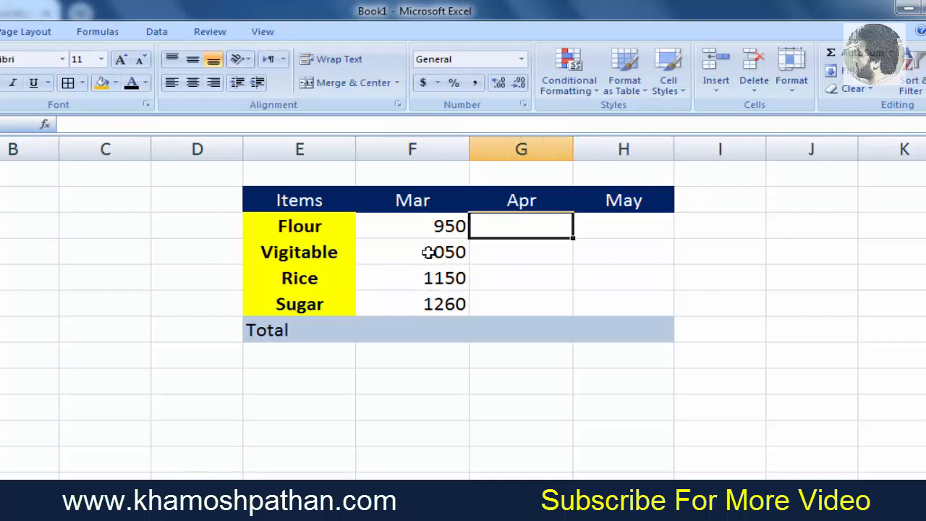
type("5")
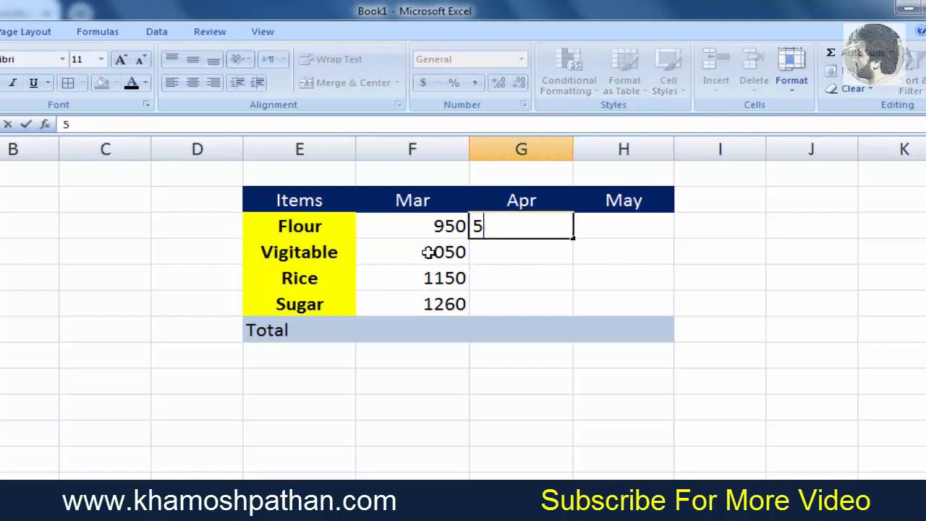
type("50")
key("Return")
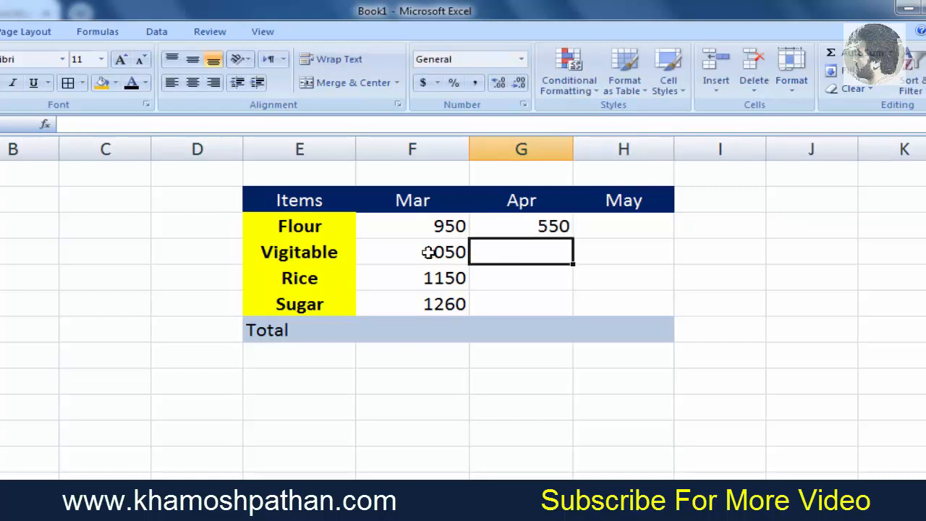
type("650")
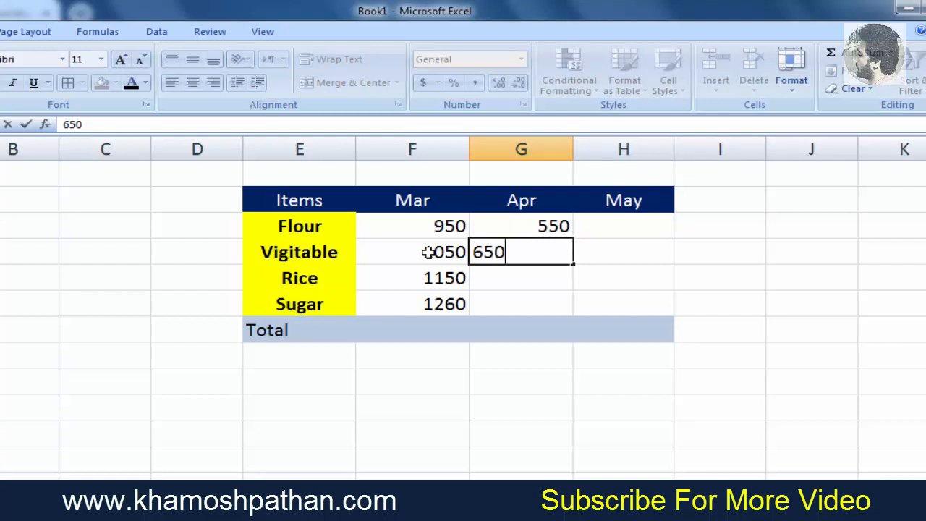
key("Return")
type("7")
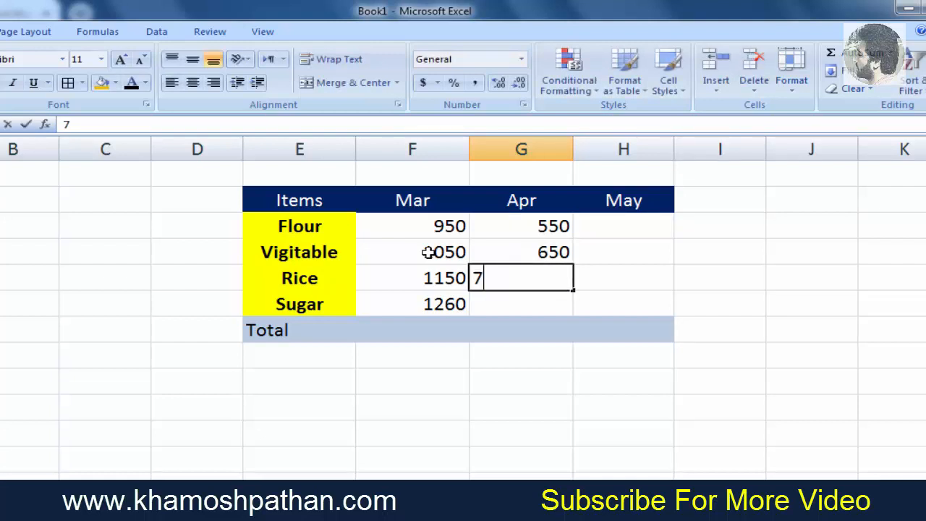
type("50")
key("Return")
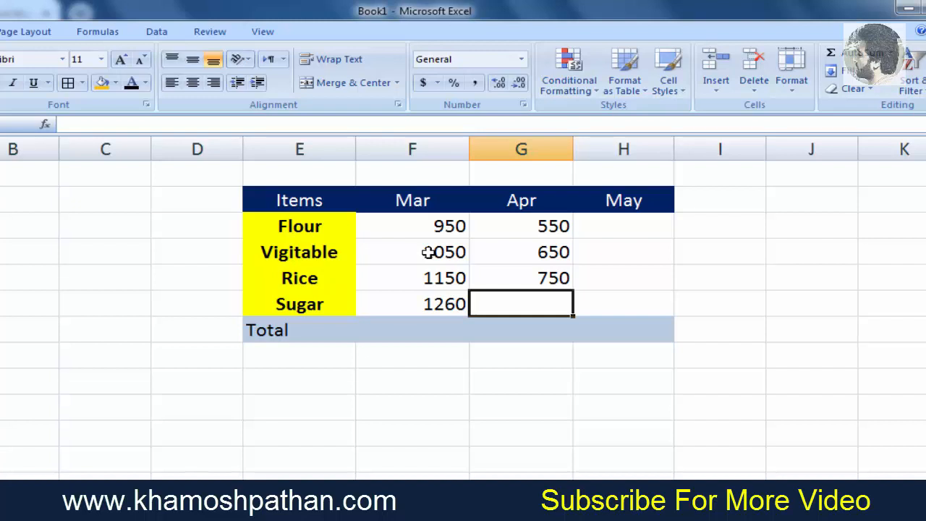
type("85")
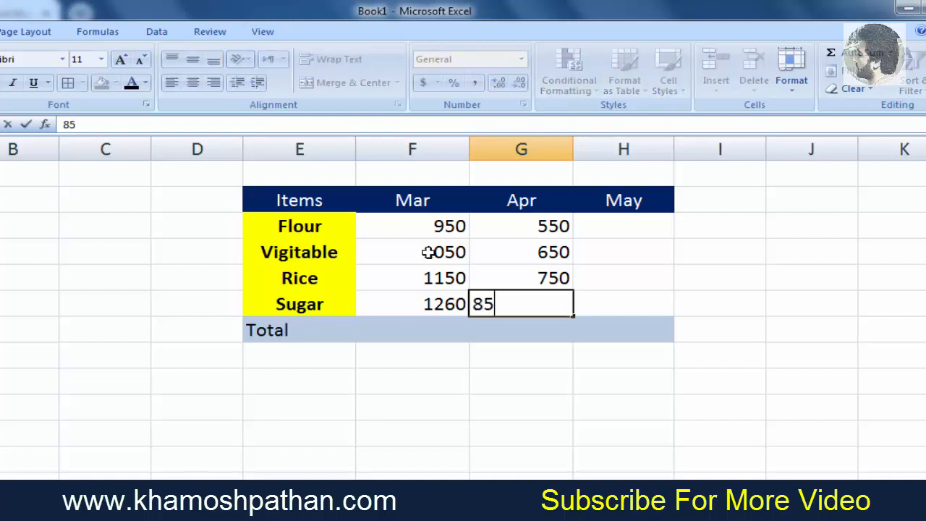
type("0")
key("Return")
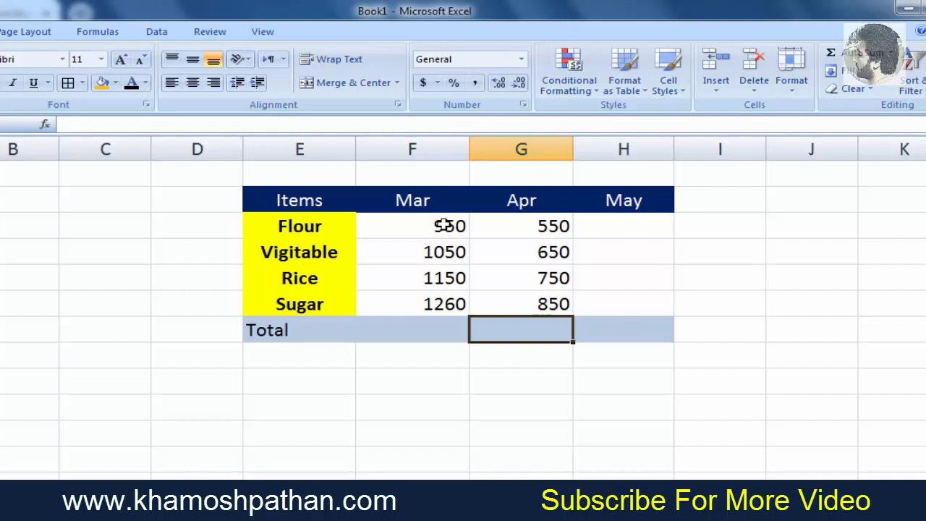
- Enter the May amounts 660, 760, 860 and 960 for Flour, Vigitable, Rice and Sugar
left_click(622, 228)
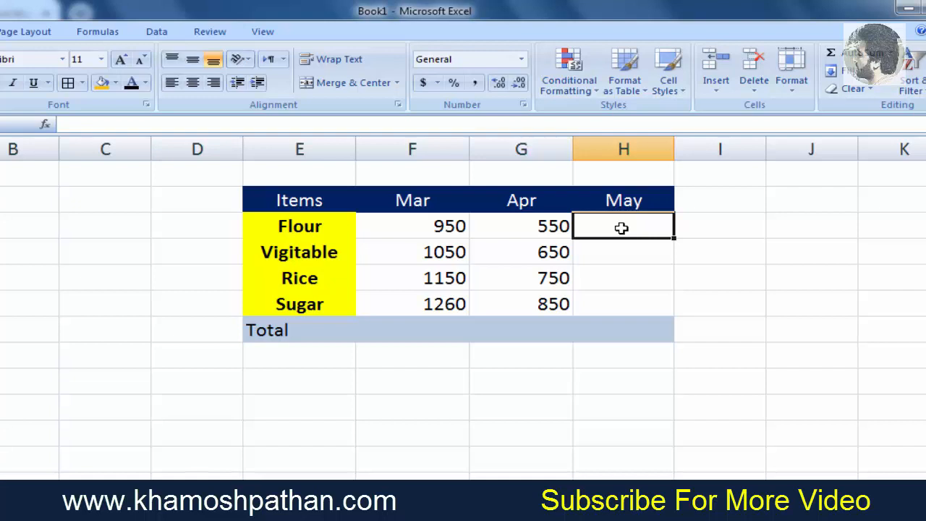
type("6")
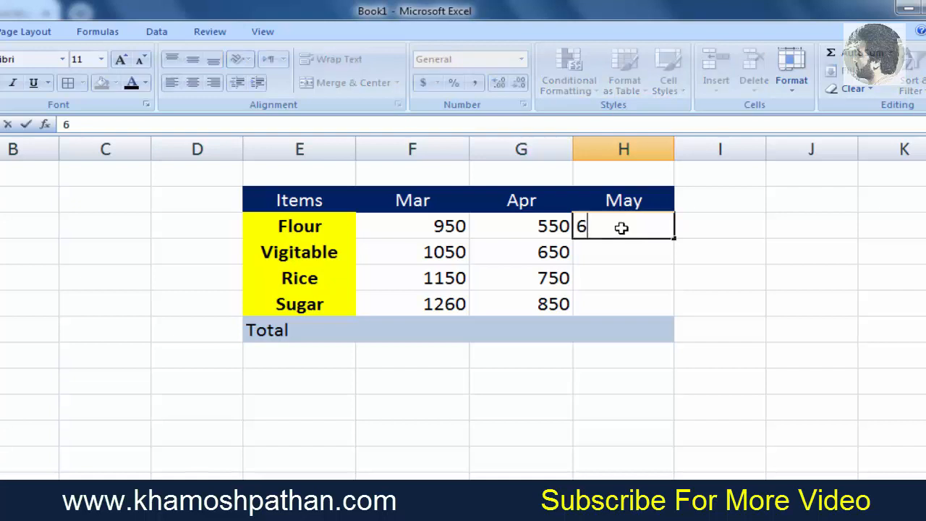
type("60")
key("Return")
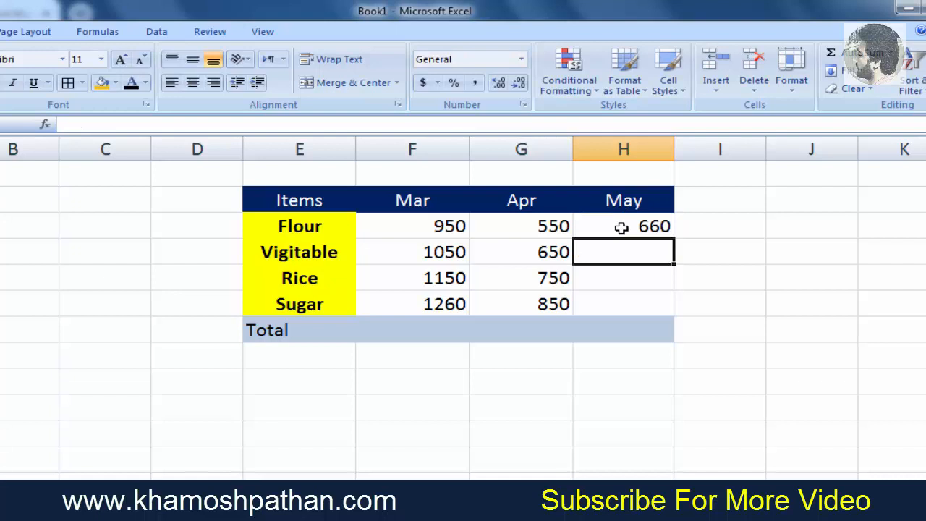
type("760")
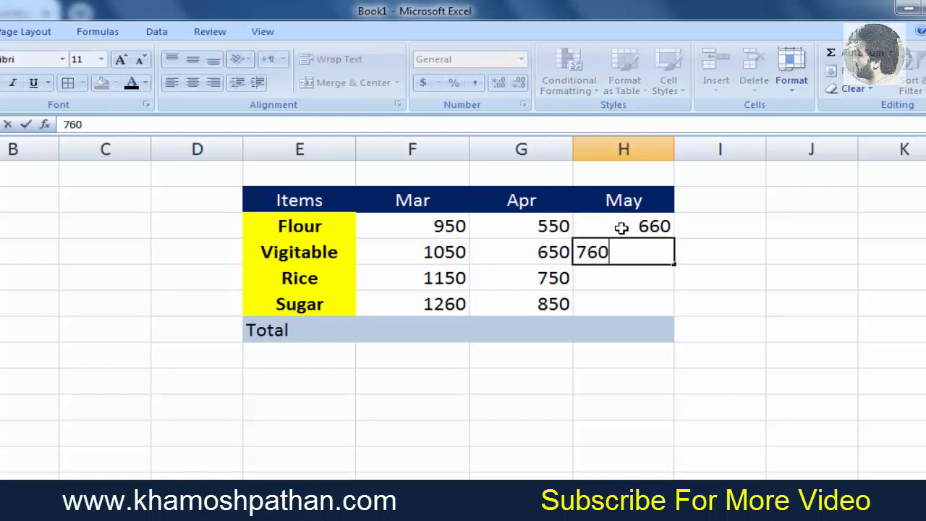
key("Return")
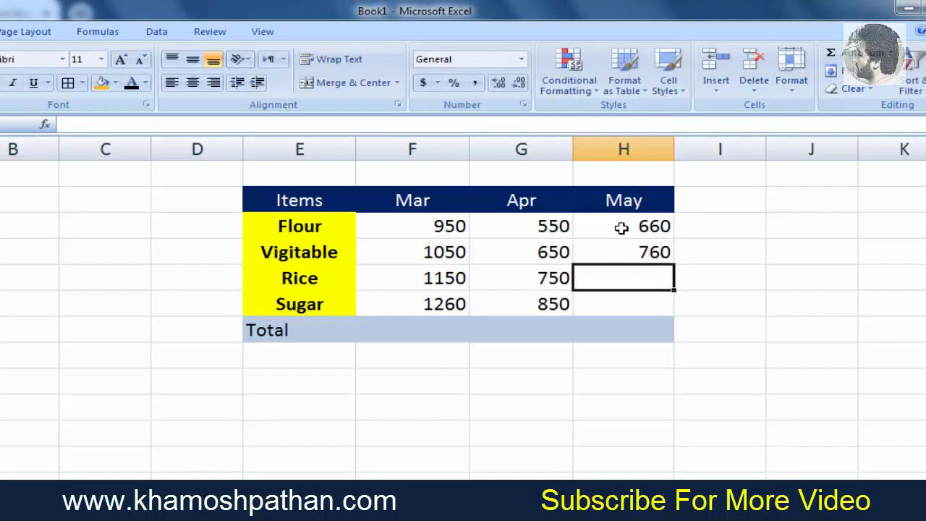
type("860")
key("Return")
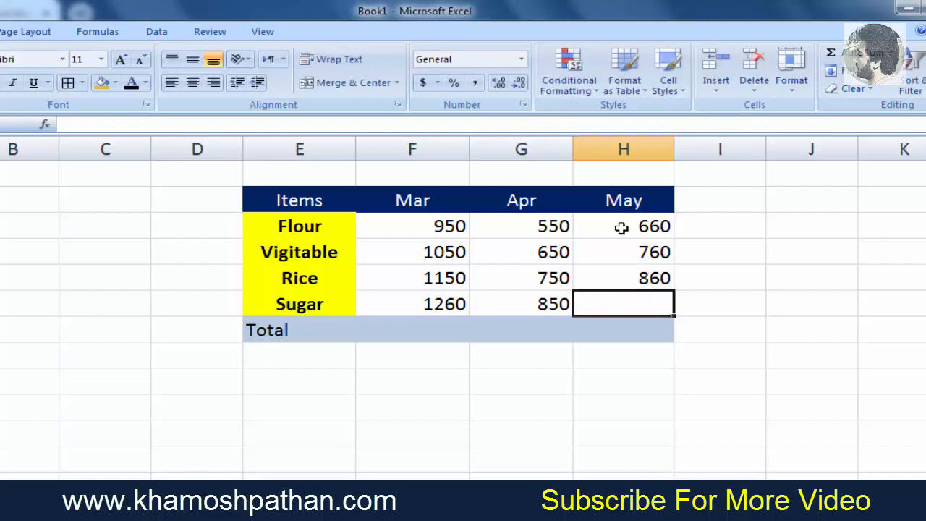
type("960")
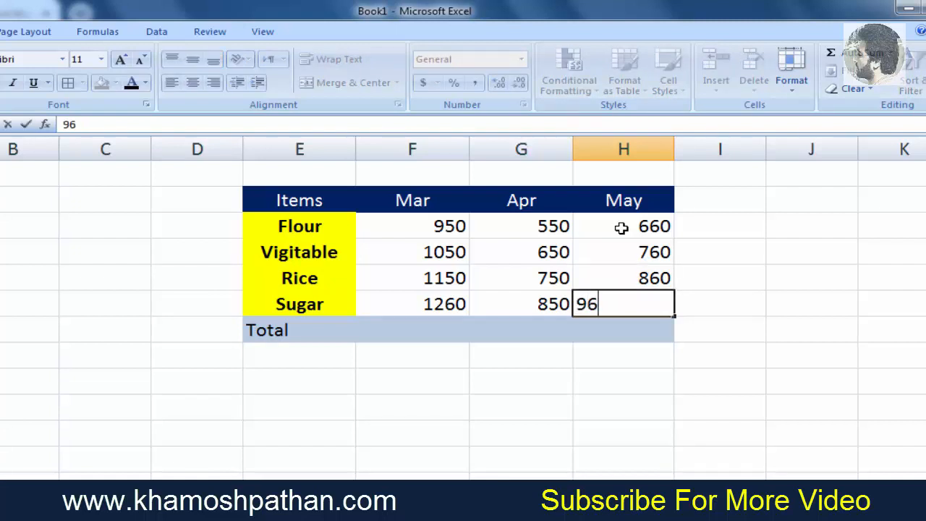
left_click(441, 336)
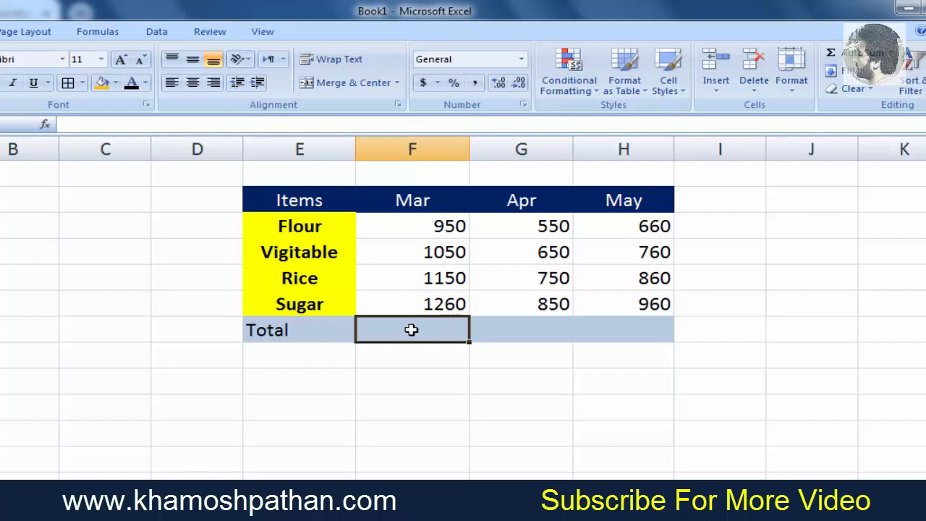
- Enter a SUM formula totalling F3:F6 in the March Total cell
type("=")
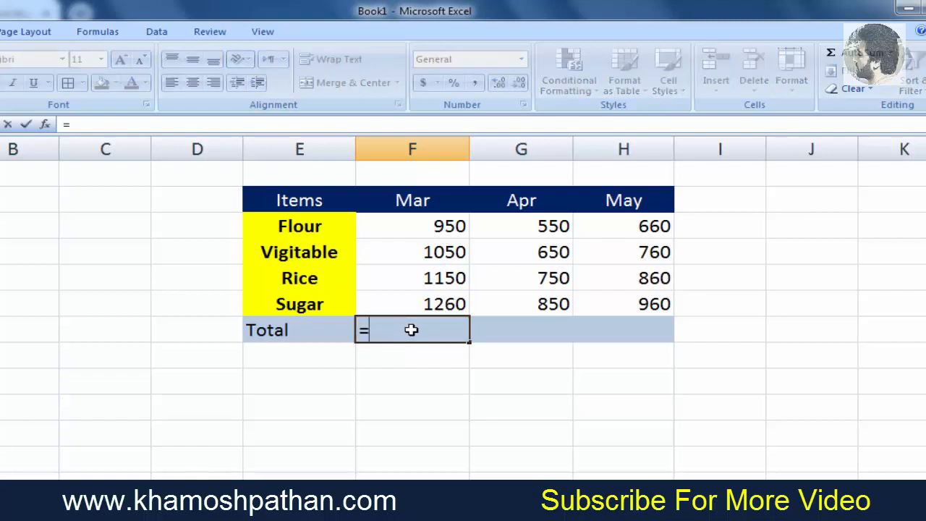
type("sum")
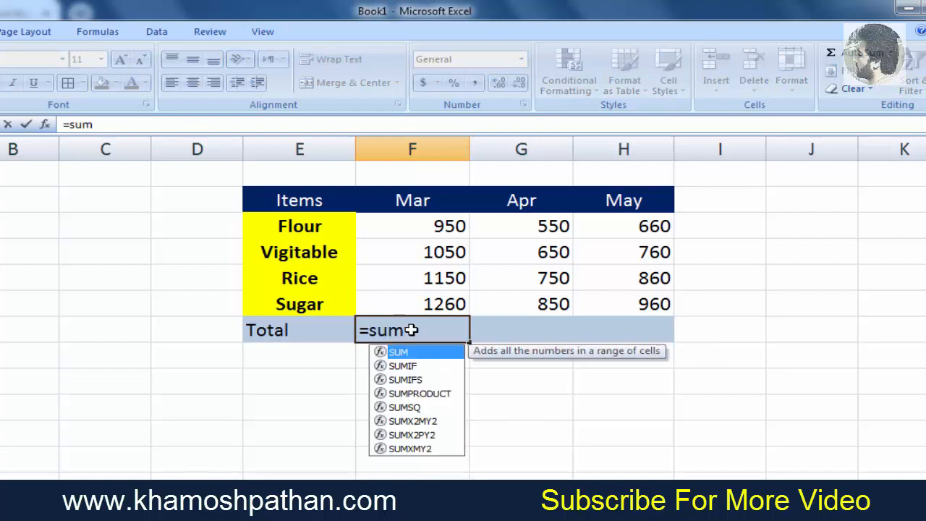
type("(")
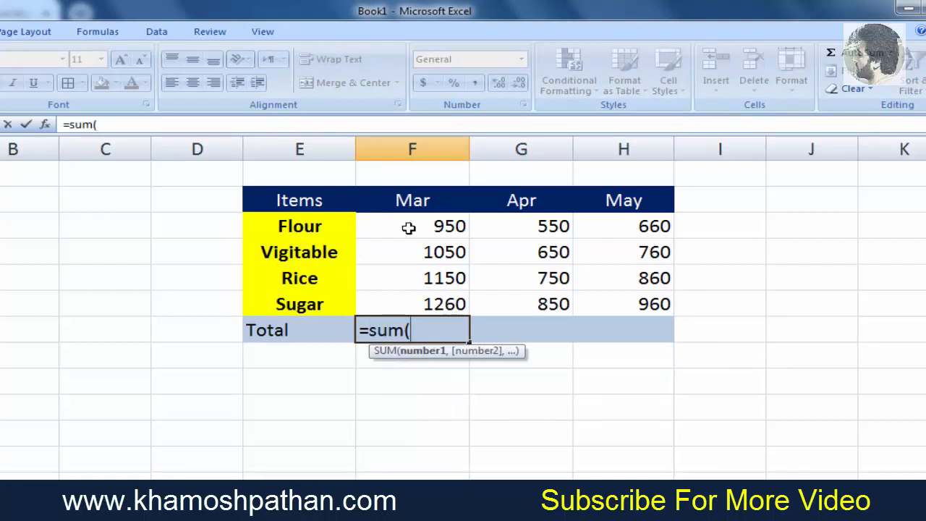
left_click_drag(413, 230, 418, 301)
type(")")
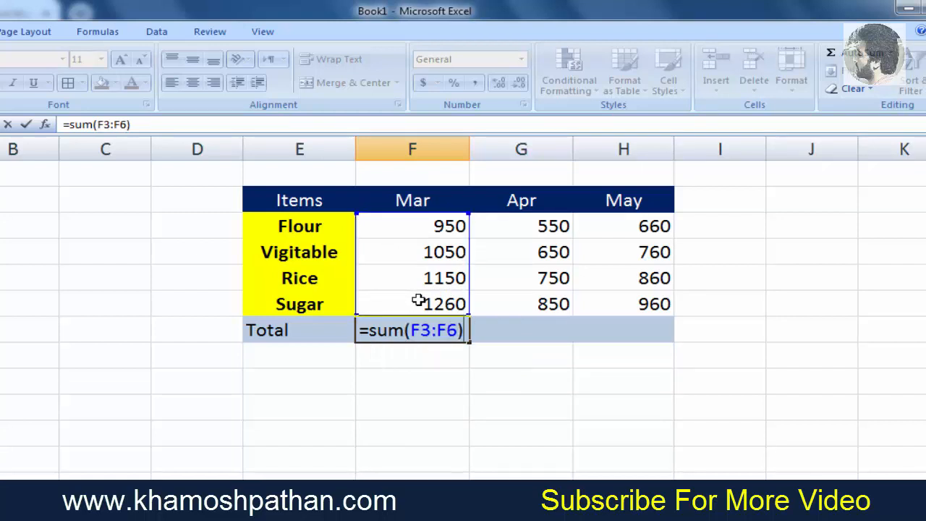
key("Return")
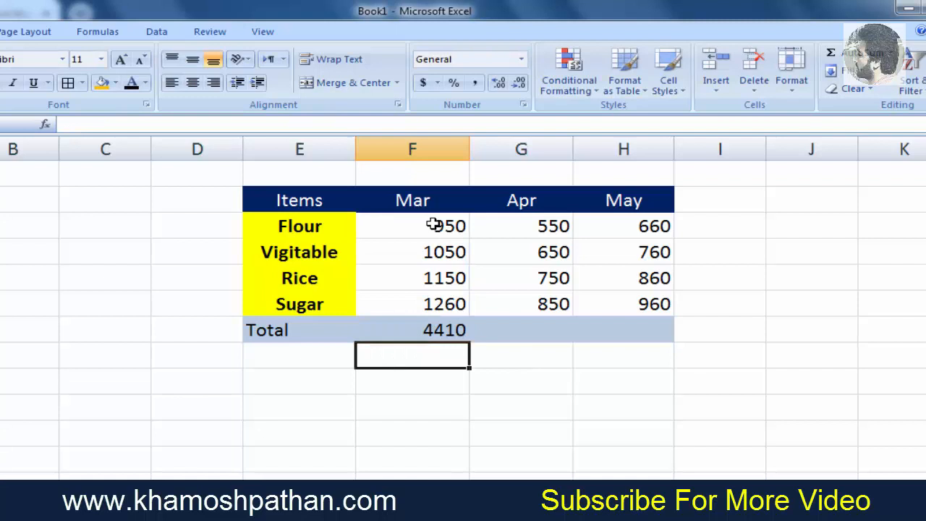
- Fill the March total formula across to the April and May totals and check the April total's formula
left_click(442, 330)
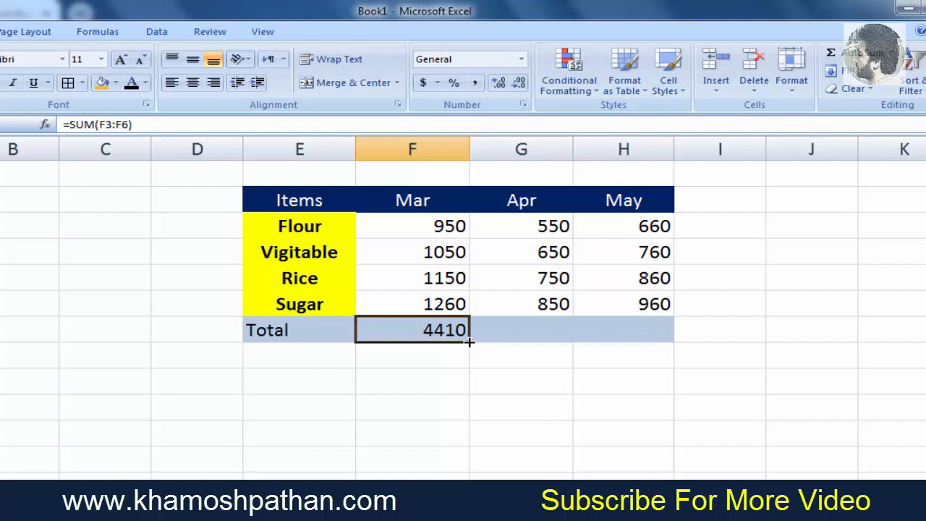
left_click_drag(469, 341, 645, 344)
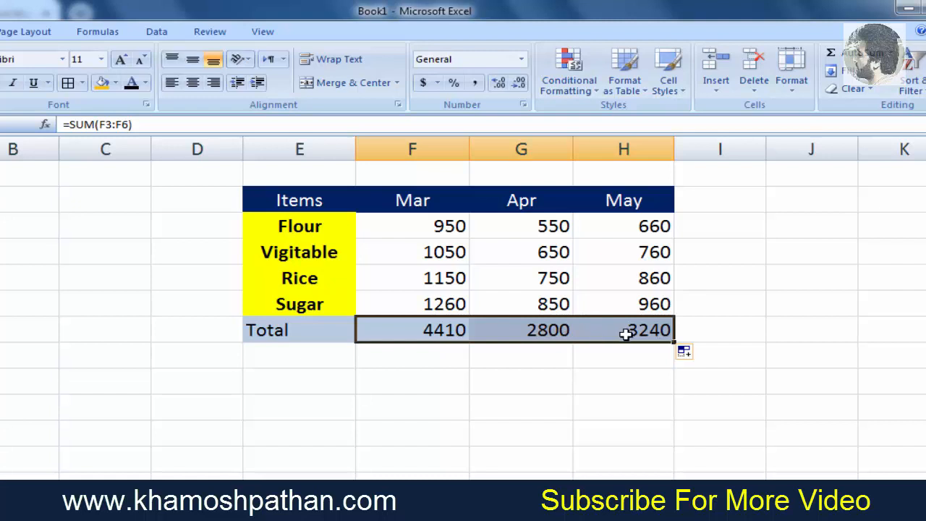
left_click(437, 331)
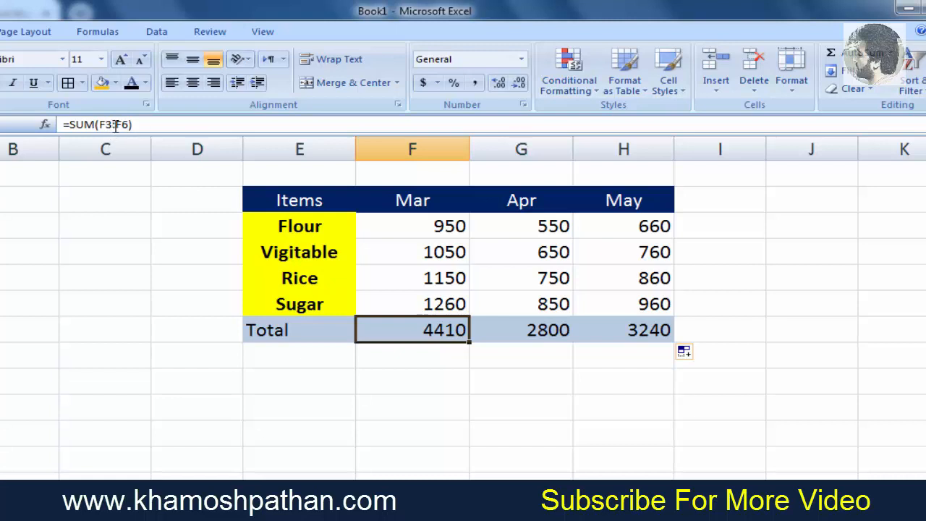
left_click(561, 331)
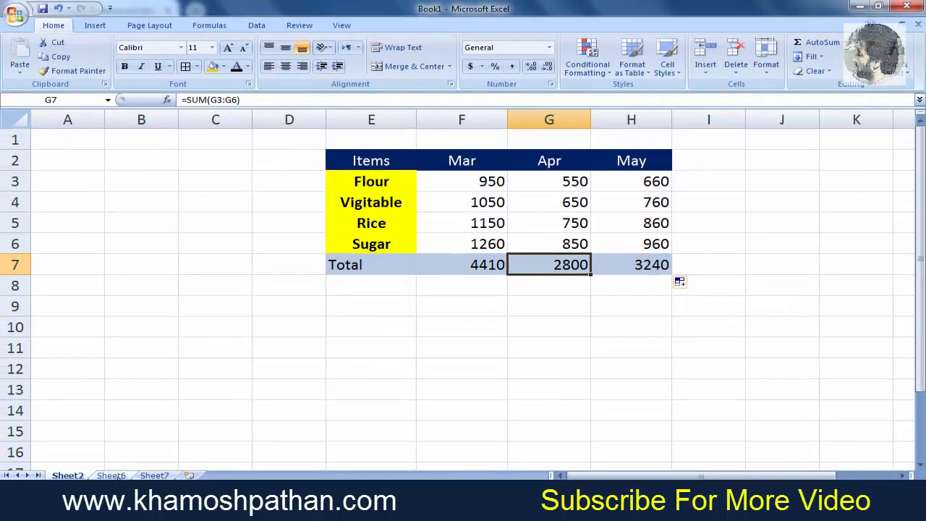
- Switch to Sheet6 and enter the quantities 100, 150, 200 and 300 for Computer, Mobile, Camera and Microphone
left_click(112, 475)
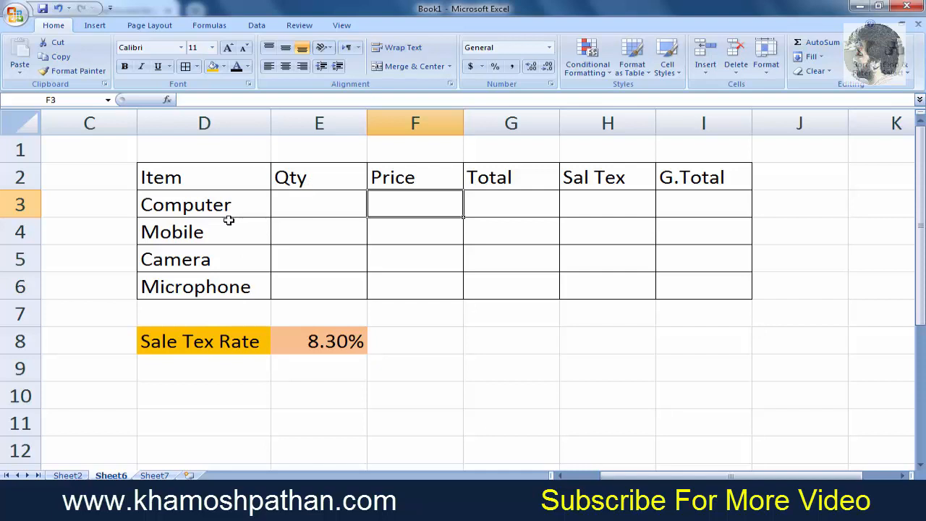
left_click(308, 206)
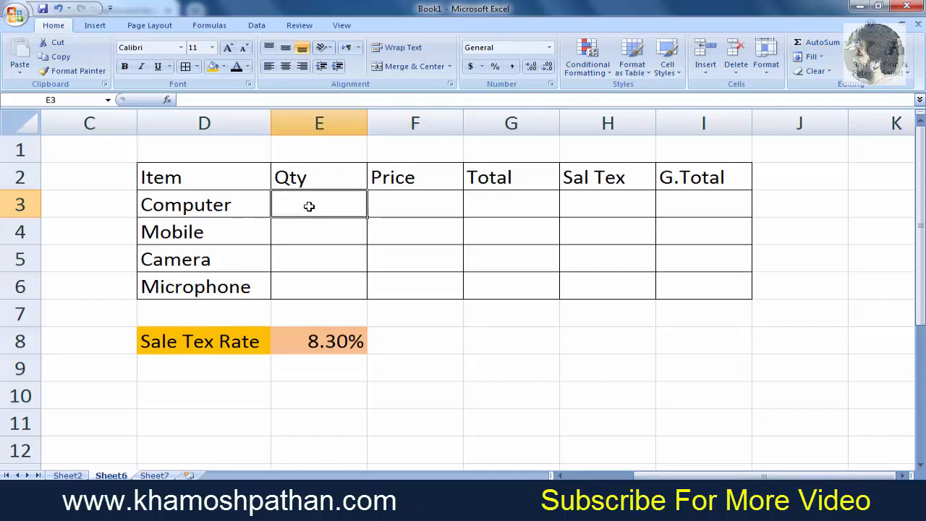
type("1")
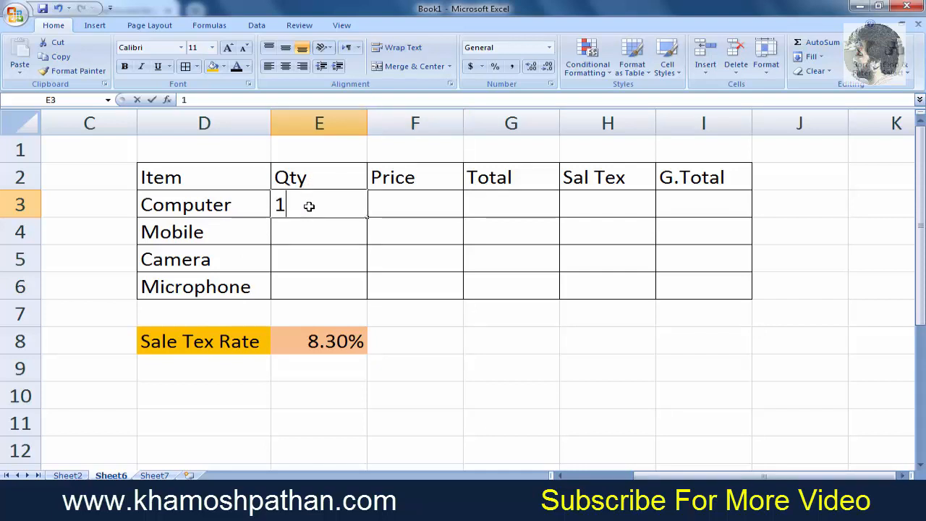
type("00")
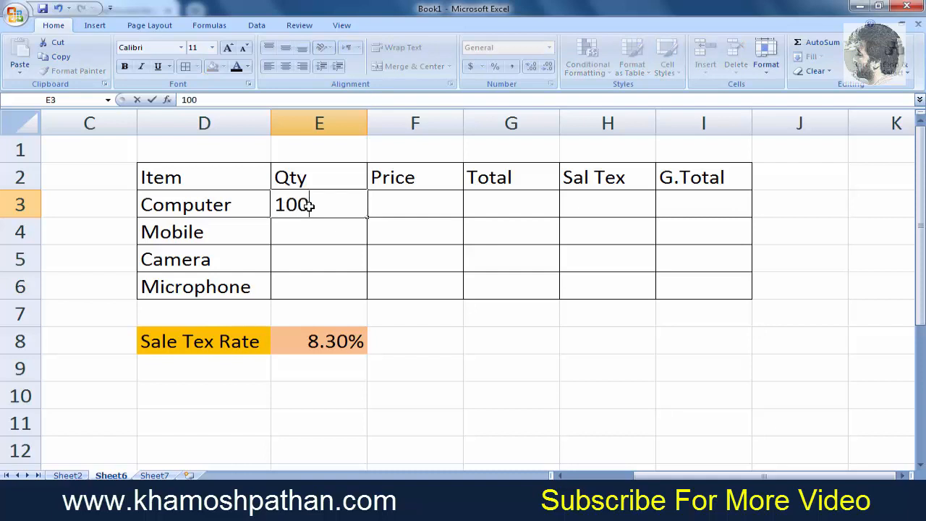
key("Return")
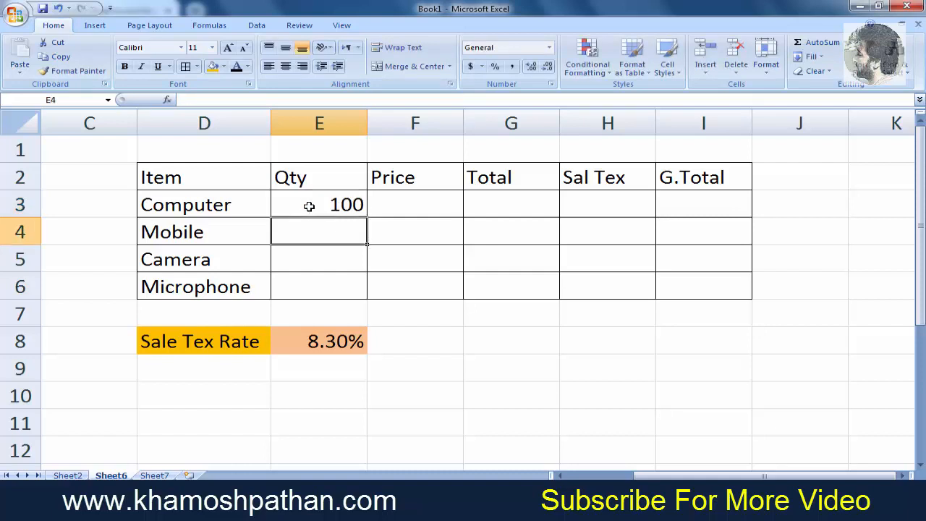
type("150")
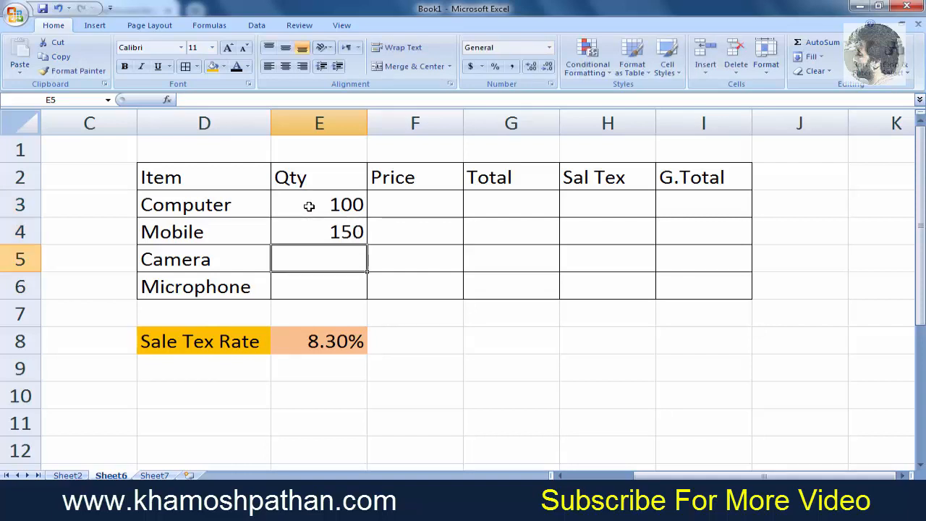
key("Return")
type("2")
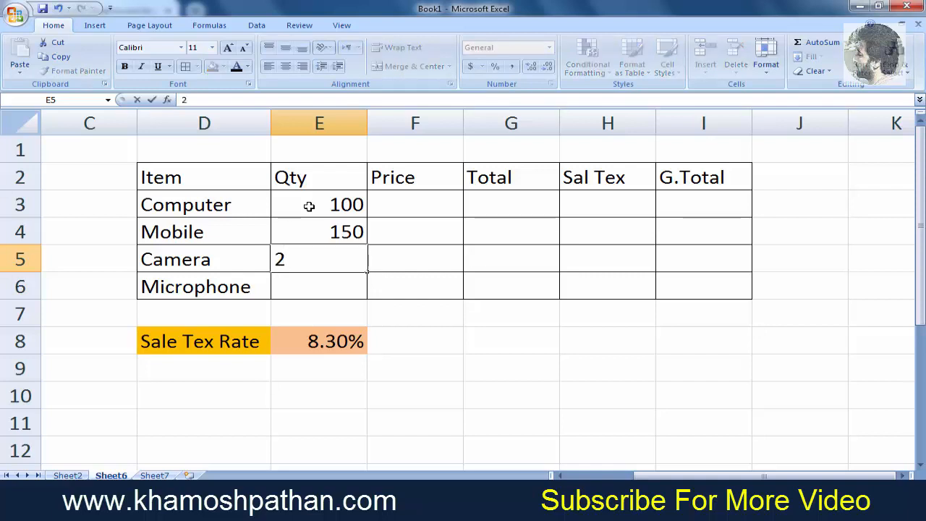
type("00")
key("Return")
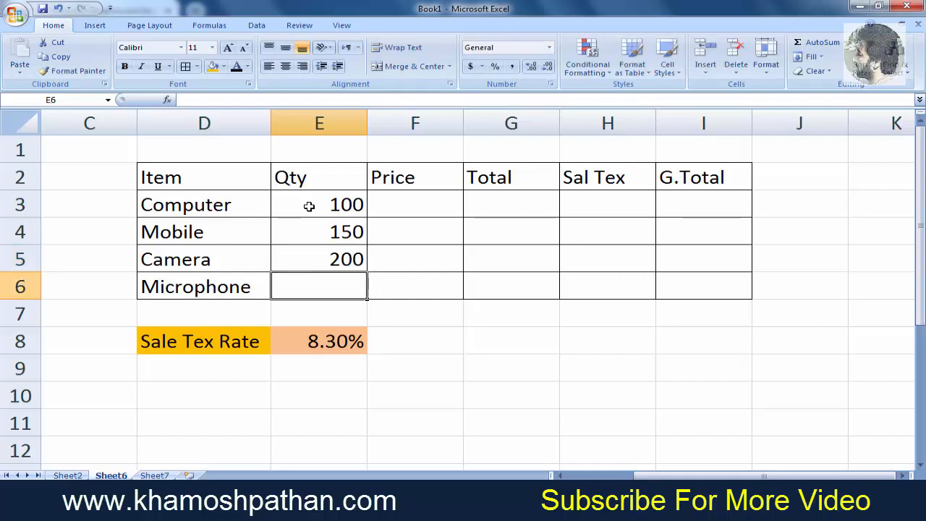
type("300")
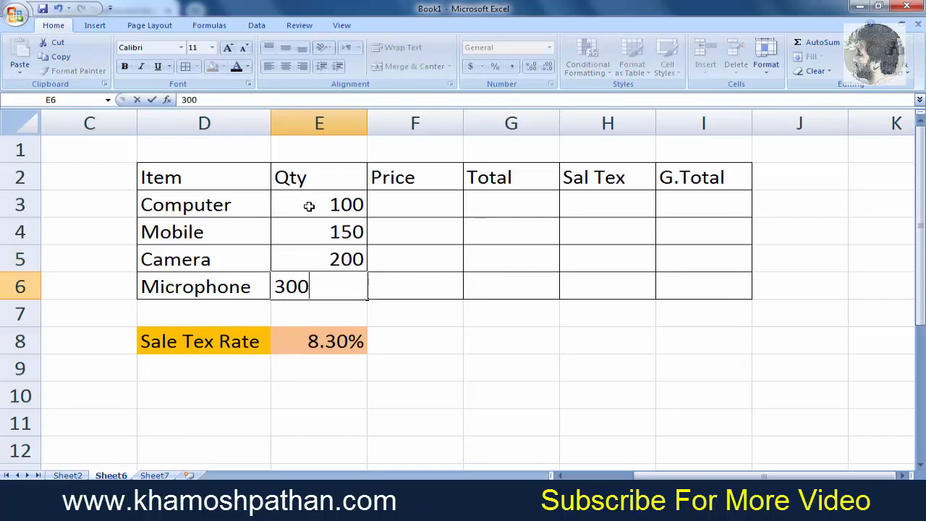
key("Tab")
- Enter the prices 200, 150, 400 and 50 for Computer, Mobile, Camera and Microphone
key("Up")
key("Up")
key("Up")
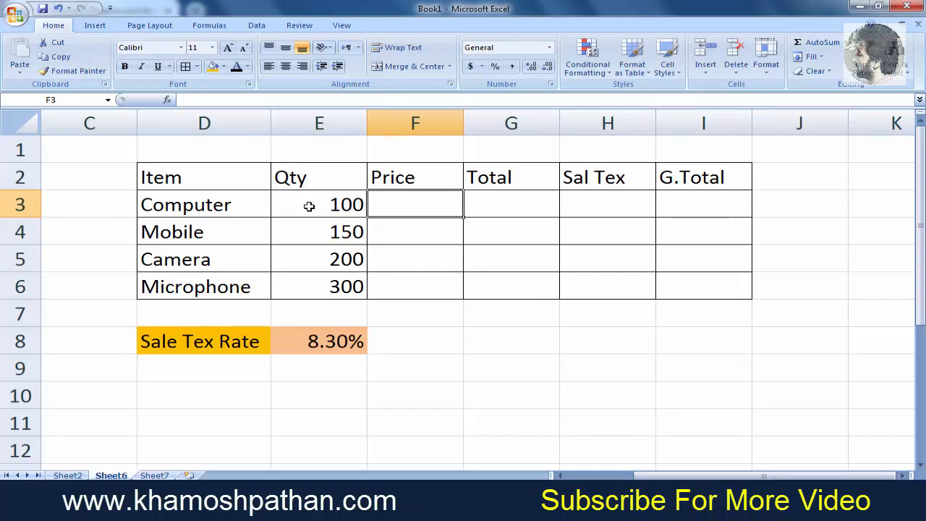
type("200")
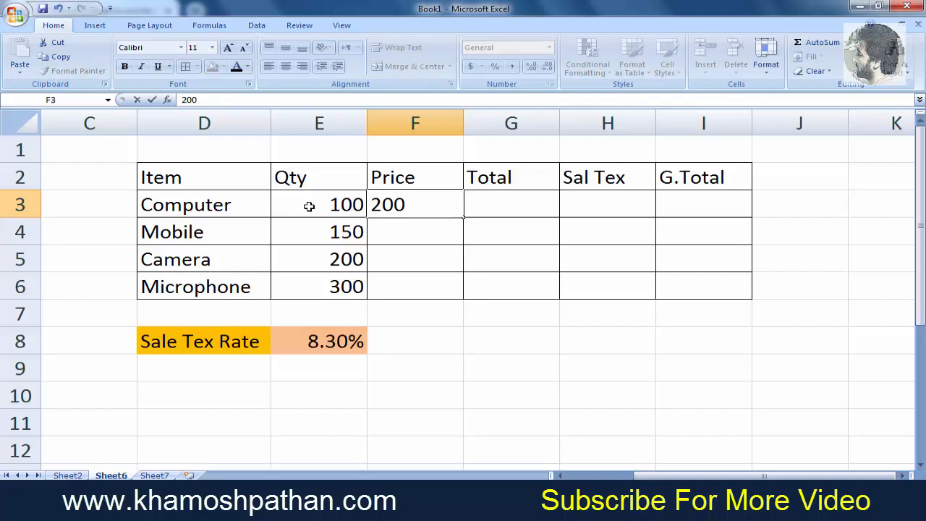
key("Return")
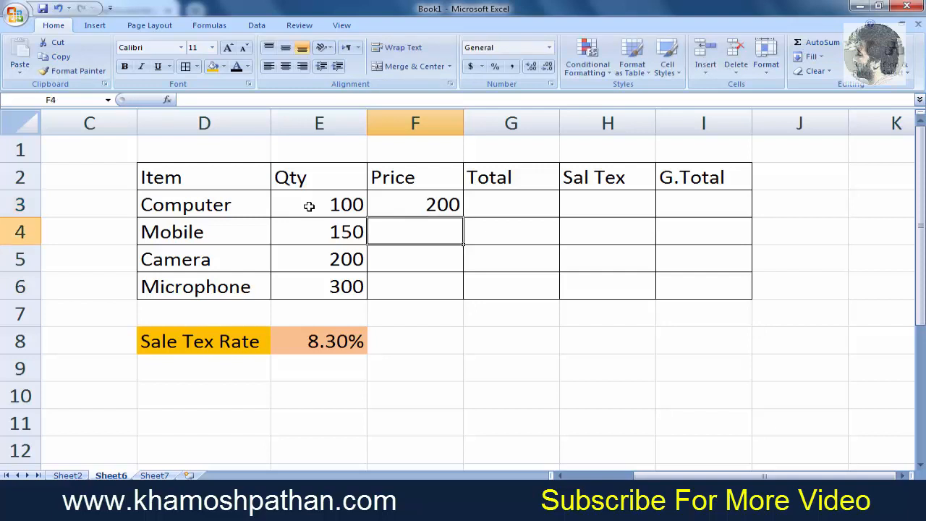
type("150")
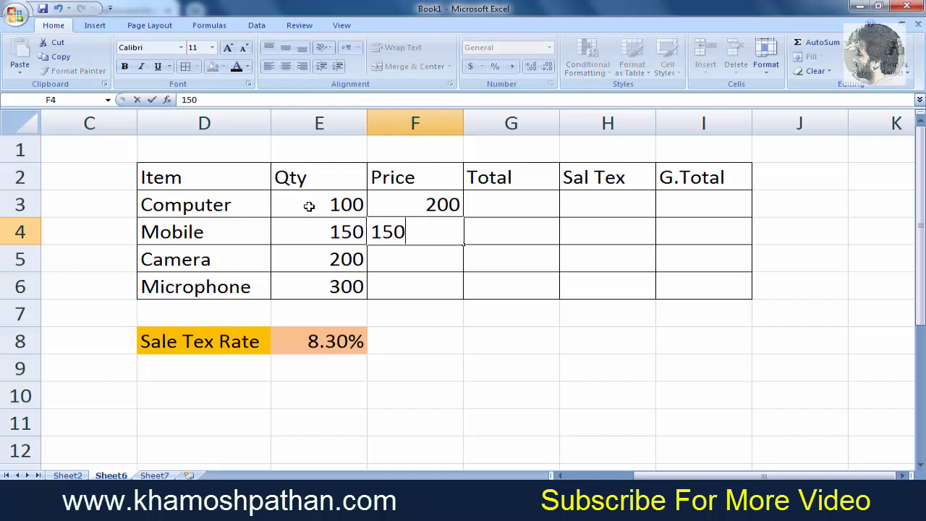
key("Return")
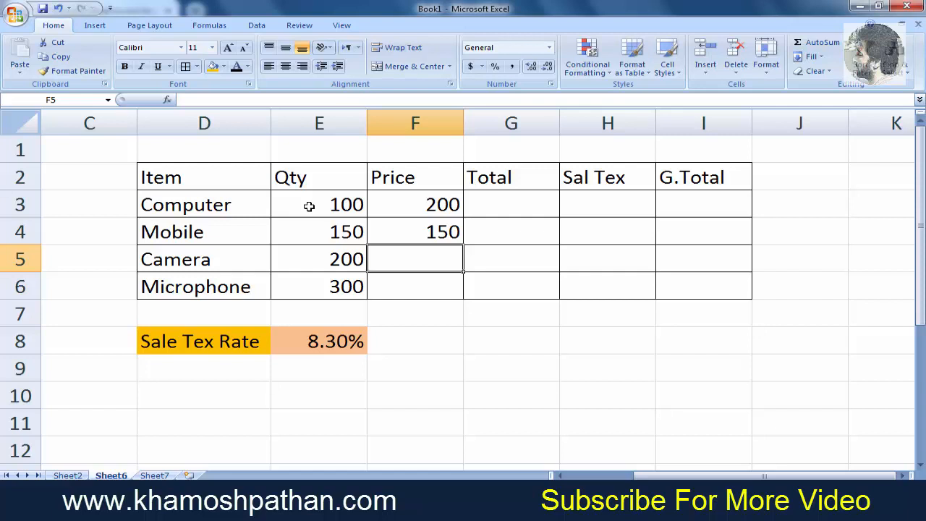
type("400")
key("Return")
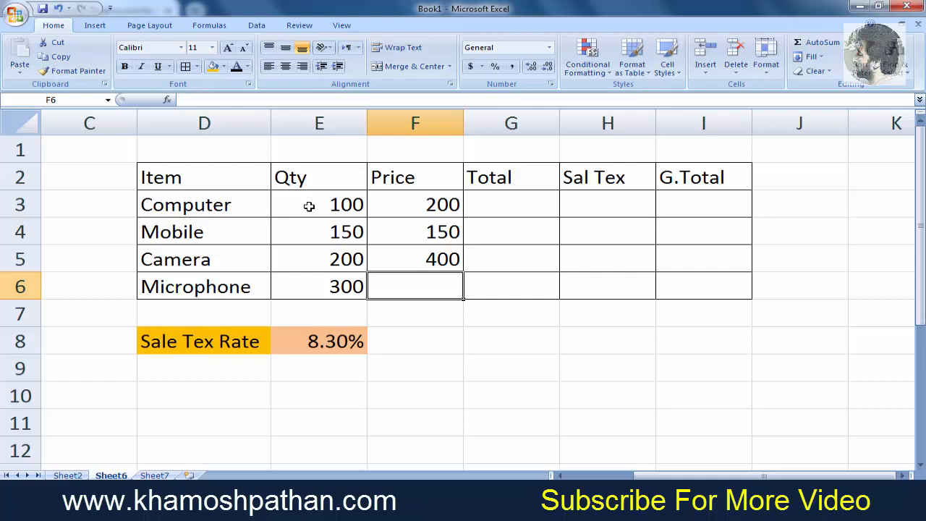
type("50")
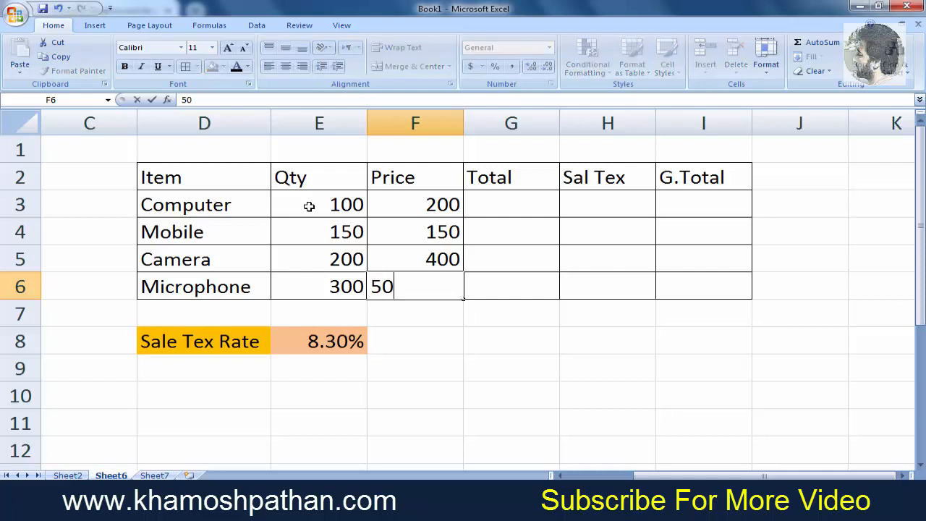
key("Return")
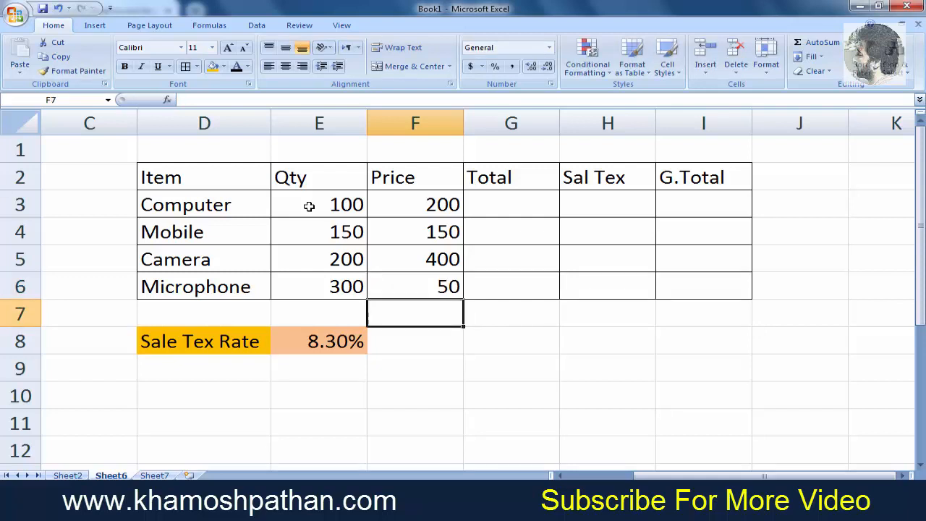
- Enter the formula =E3*F3 in the Computer Total cell and fill it down to the Microphone row
left_click(498, 202)
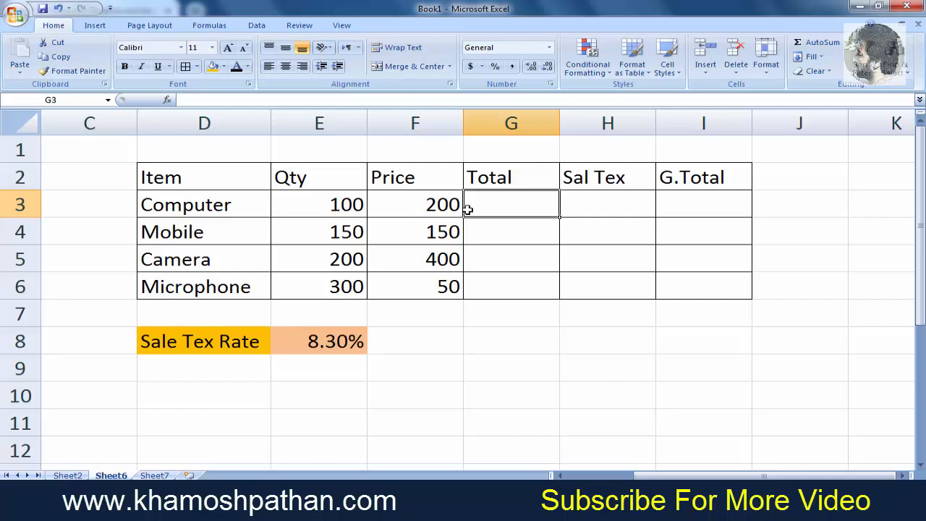
type("=")
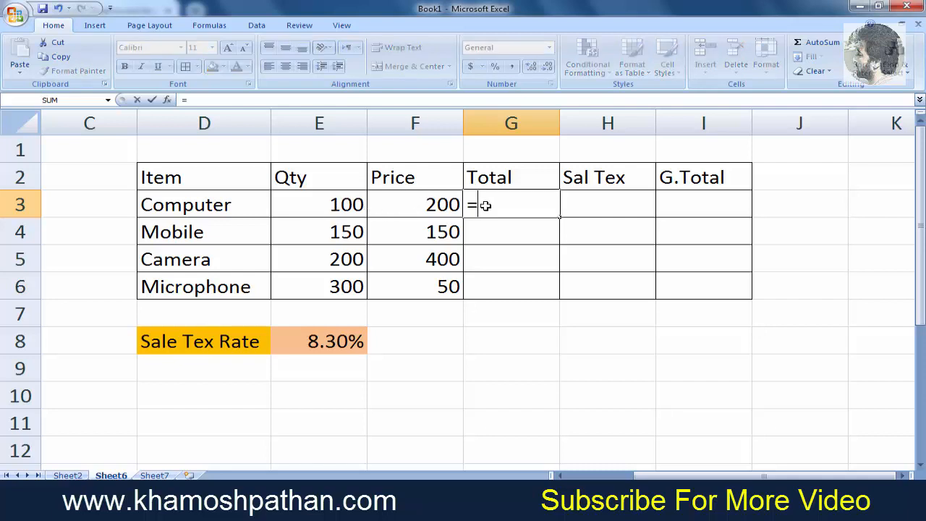
left_click(345, 205)
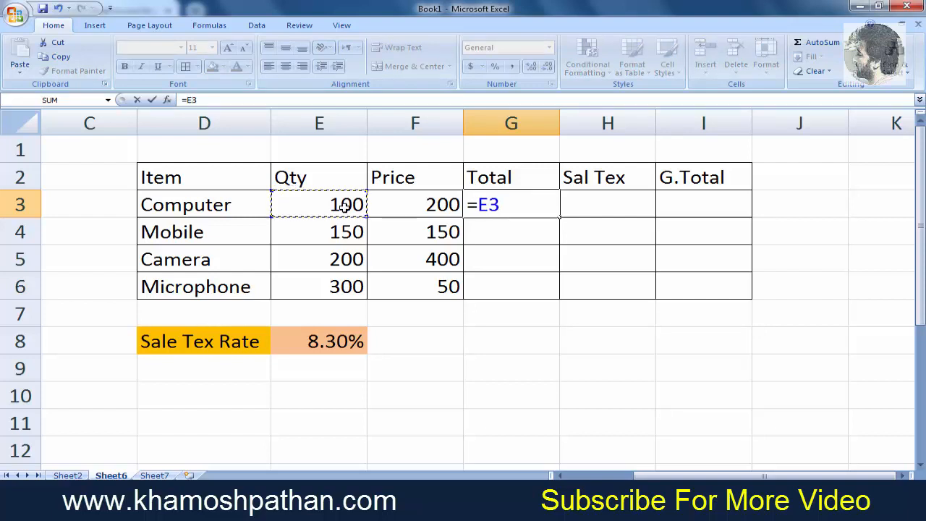
type("*")
left_click(401, 211)
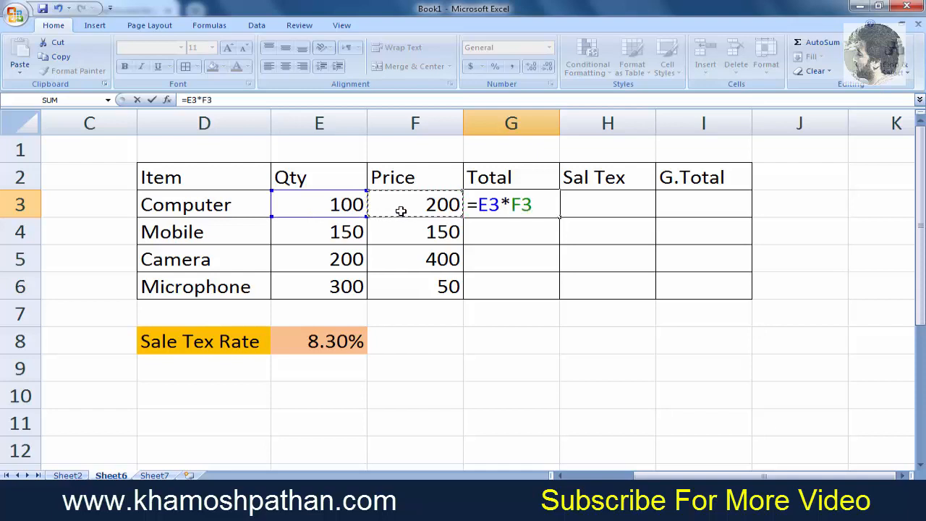
key("Return")
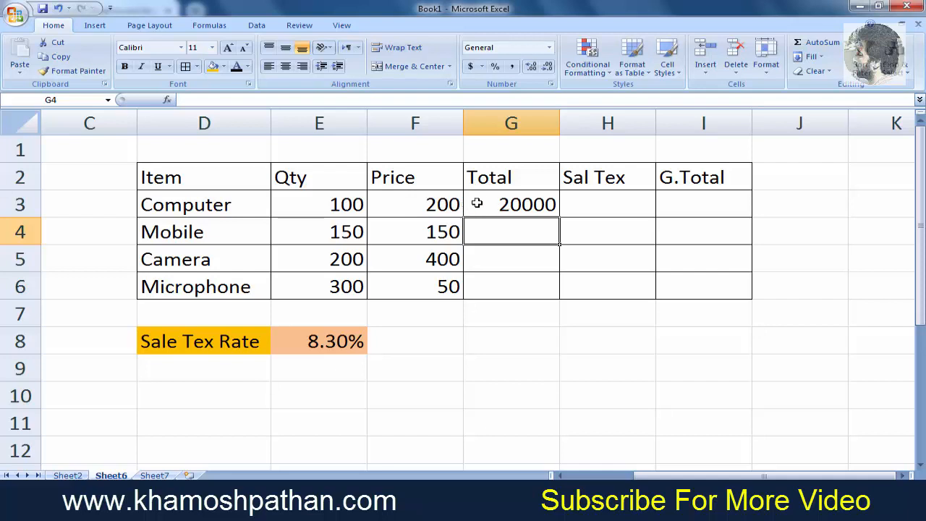
left_click(528, 204)
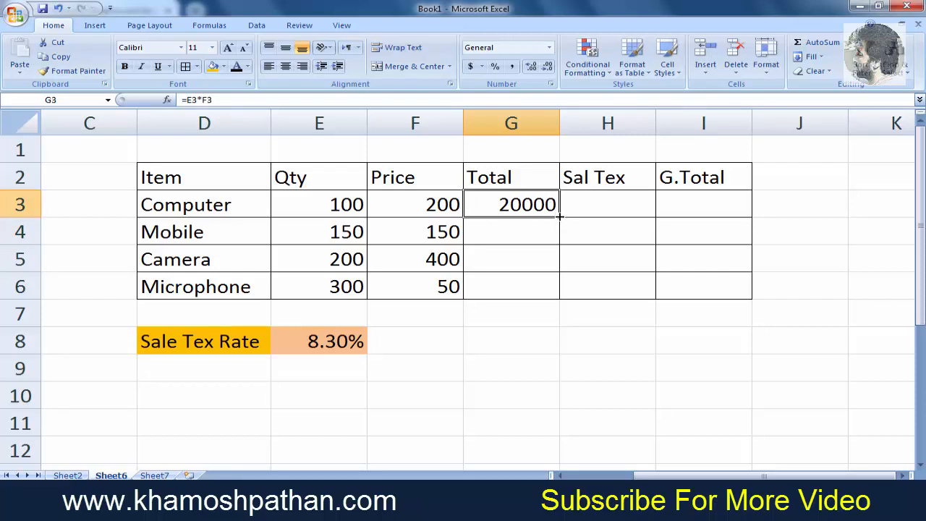
left_click_drag(559, 216, 557, 301)
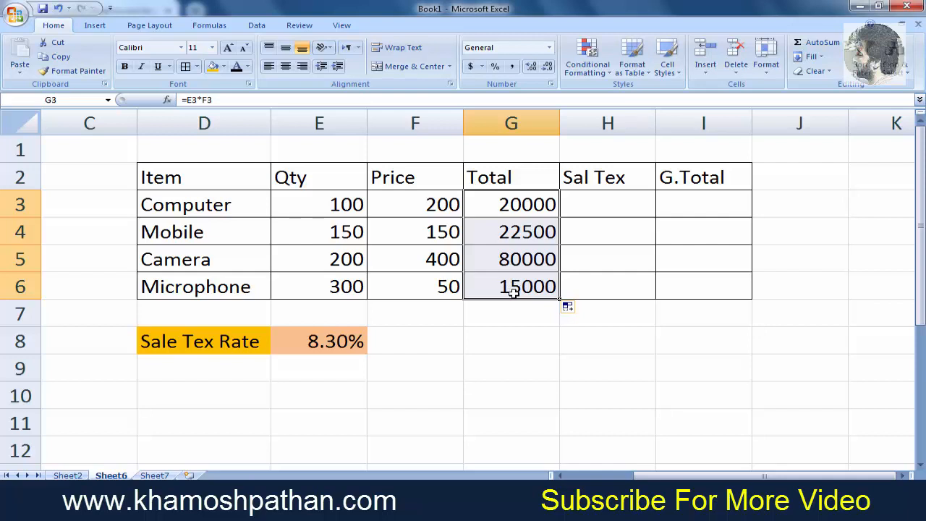
- Enter the formula =G3*E8 in the Computer Sal Tex cell, multiplying its total by the sales tax rate
left_click(525, 209)
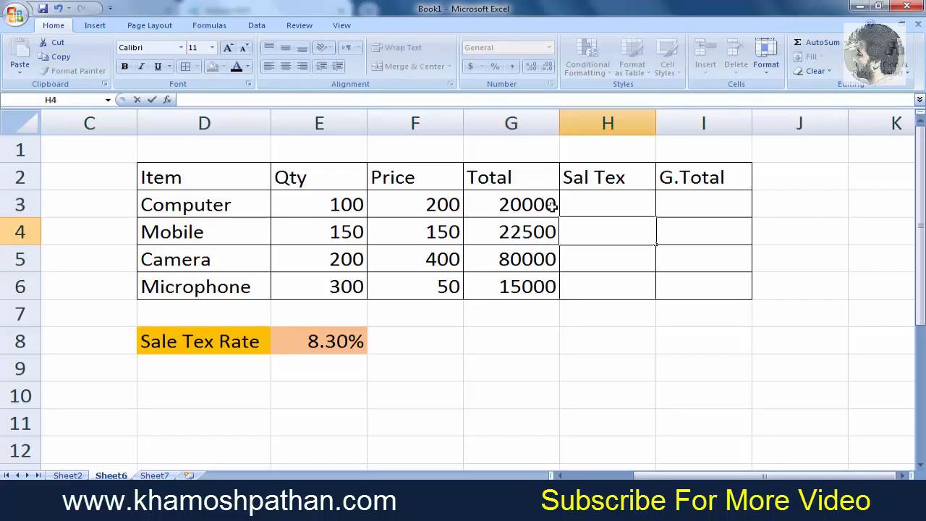
left_click(591, 208)
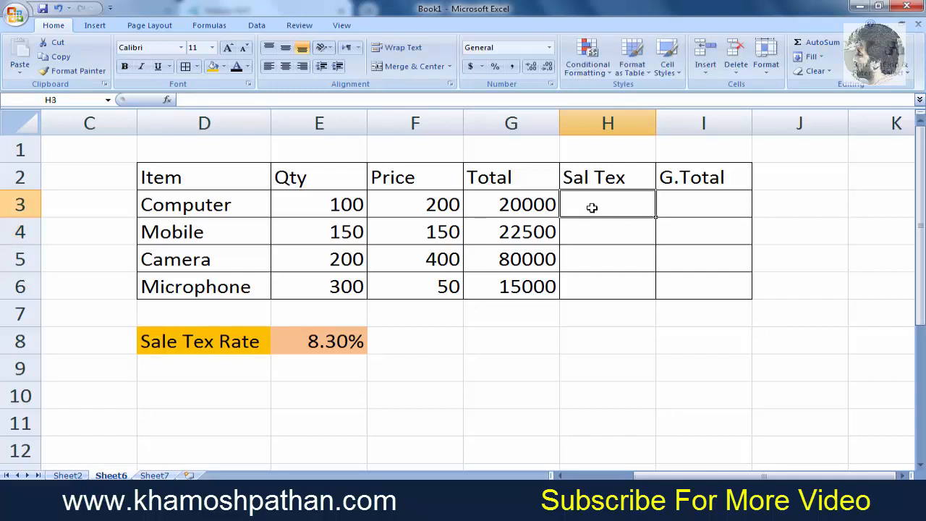
type("=")
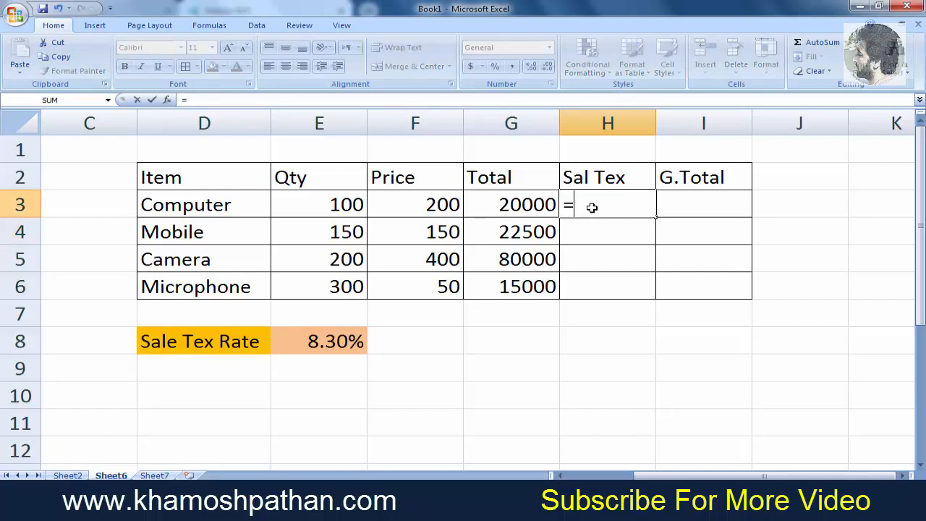
left_click(532, 206)
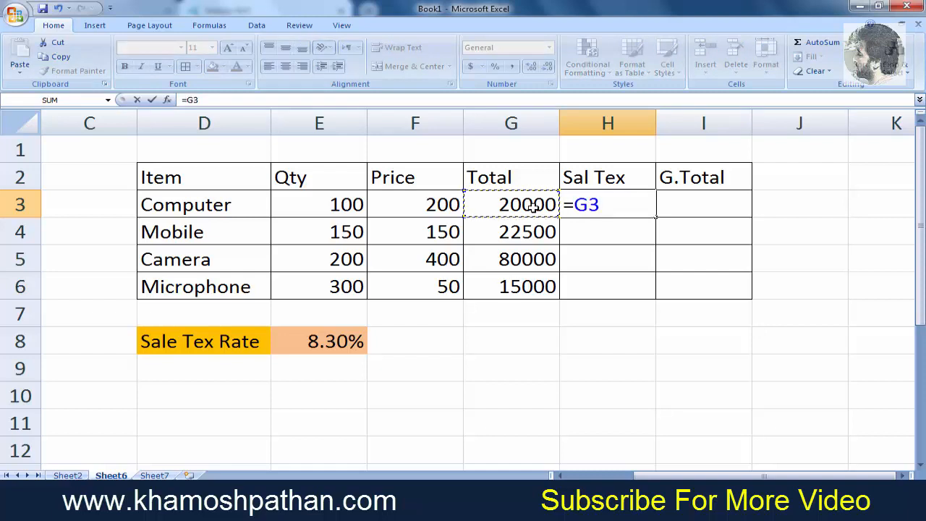
type("*")
left_click(340, 342)
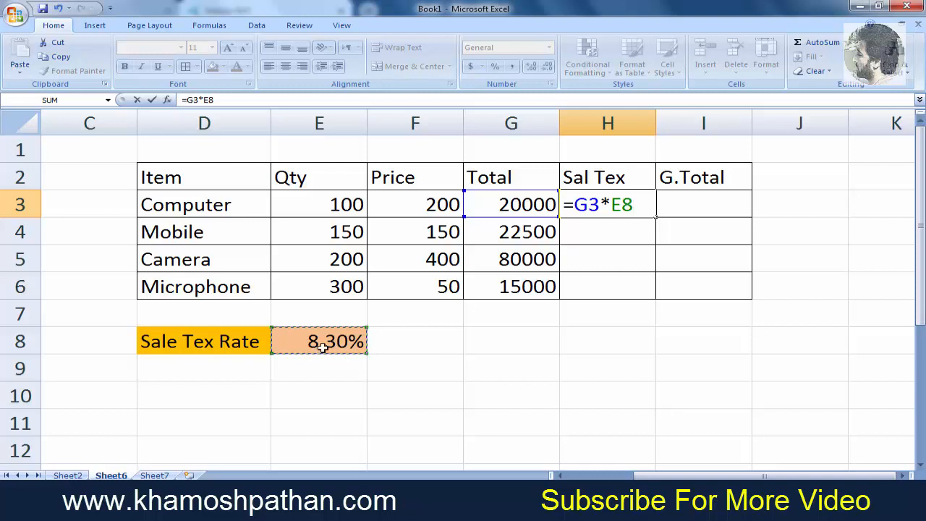
key("Return")
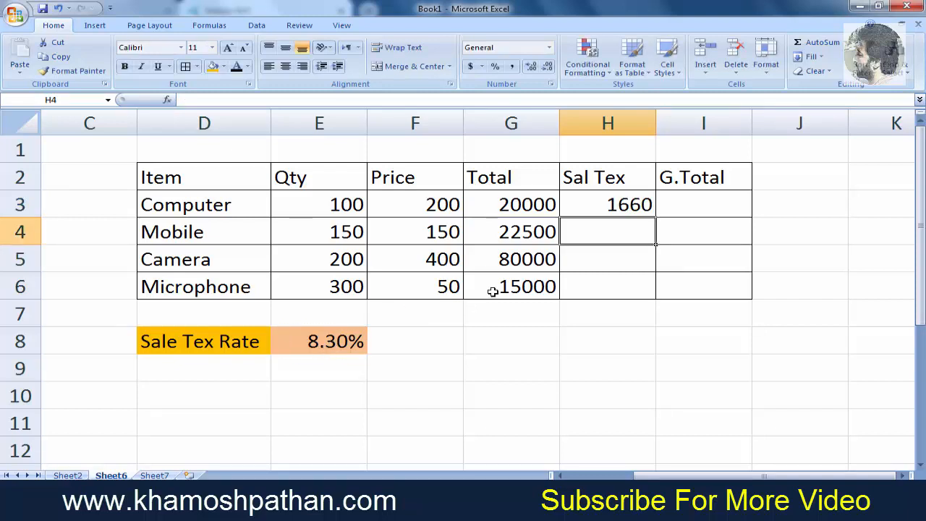
- Fill the sales tax formula down to the Microphone row and inspect the copied formulas in H4 to H6
left_click(632, 206)
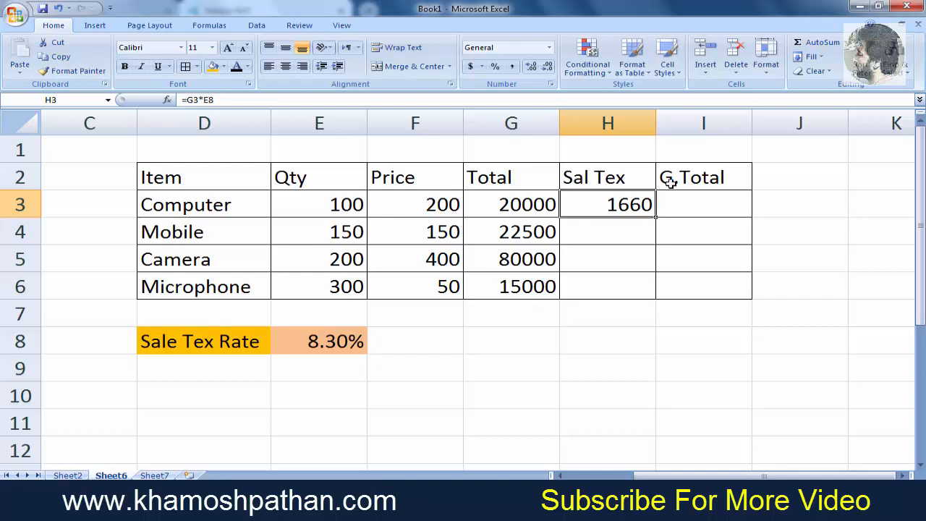
left_click_drag(655, 217, 658, 295)
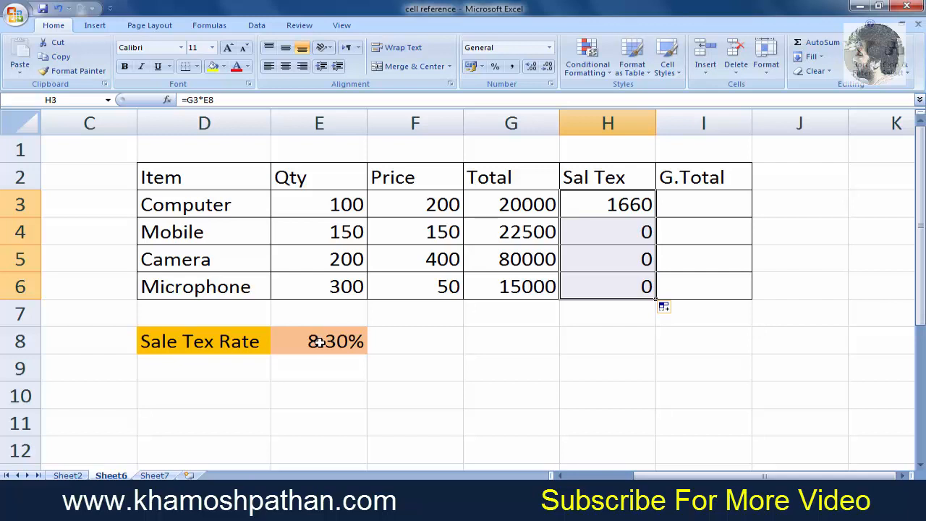
left_click(597, 242)
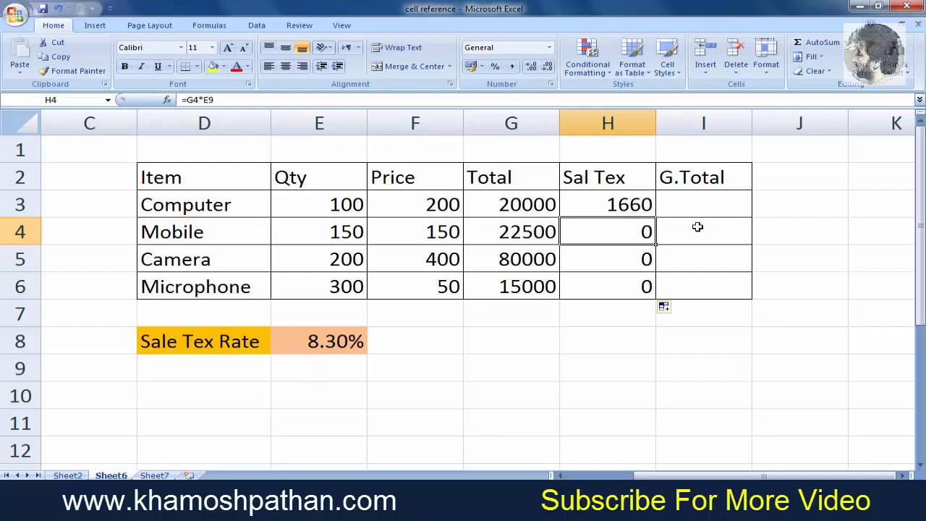
left_click(616, 260)
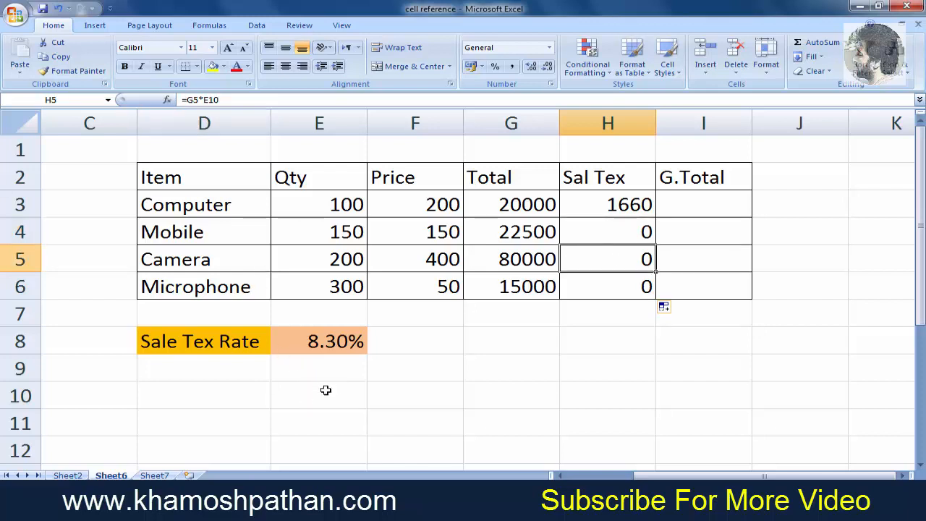
left_click(641, 286)
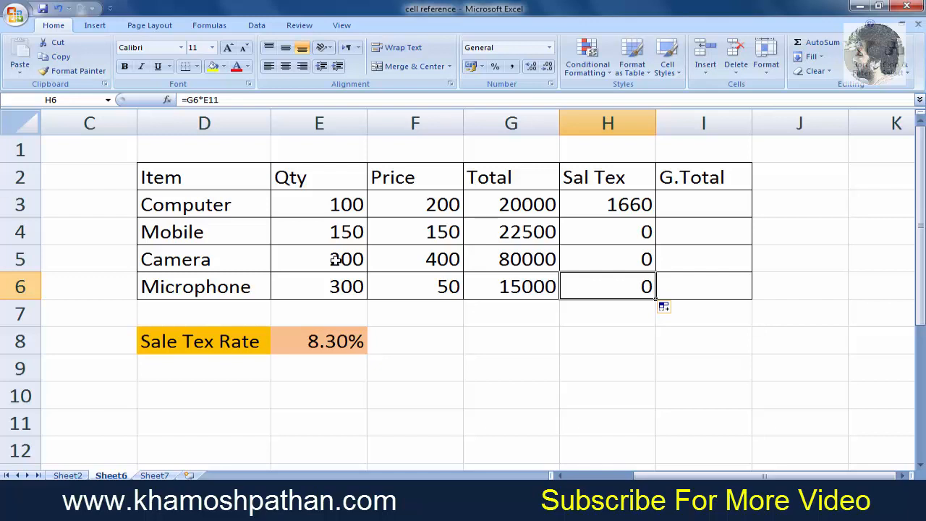
- Change the Computer Sal Tex formula to =G3*E$8 and fill it down to the Microphone row
double_click(630, 205)
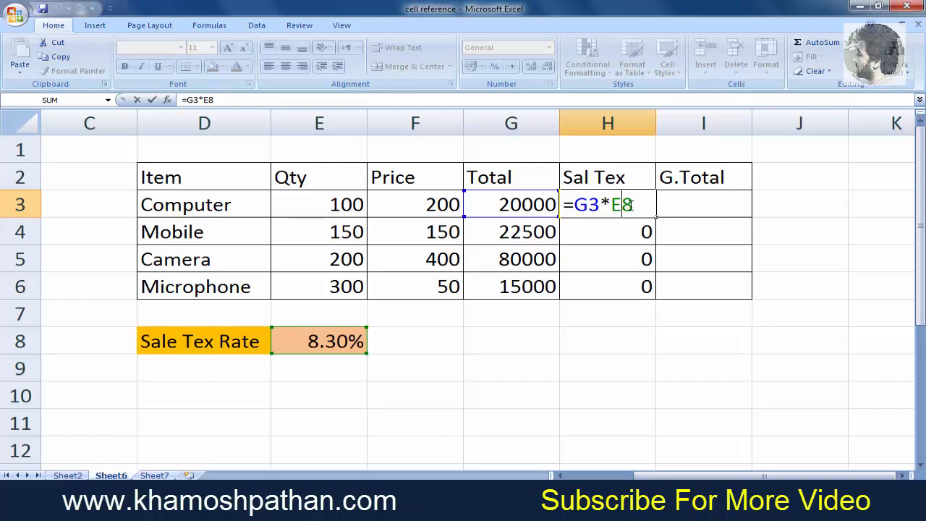
left_click(622, 206)
type("$")
key("Return")
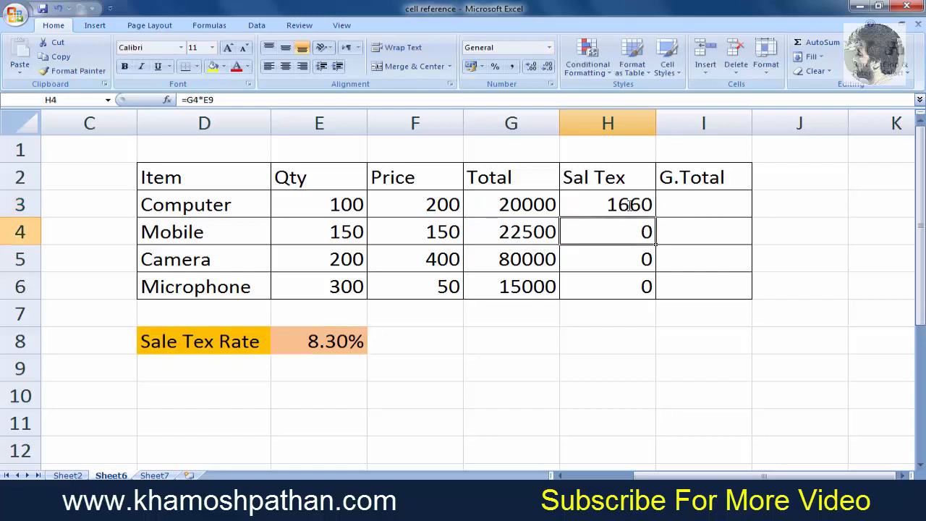
left_click(628, 204)
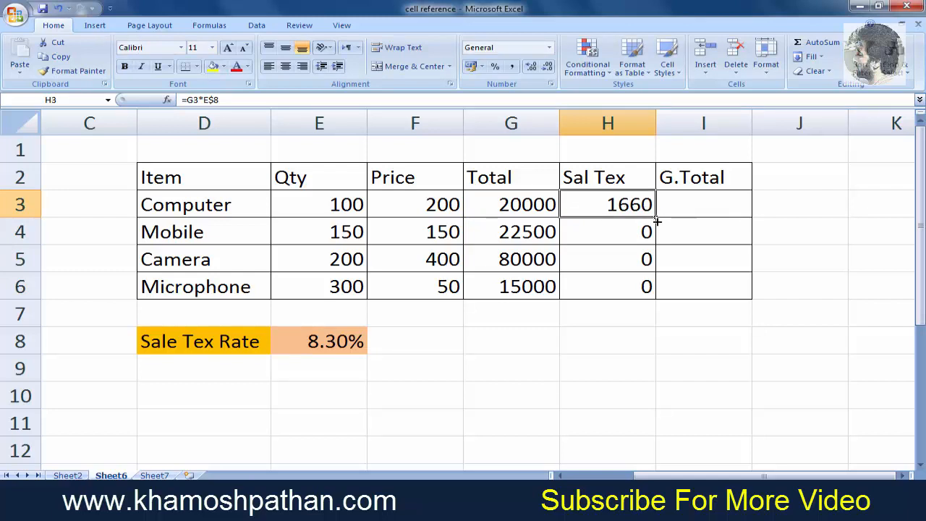
left_click_drag(655, 219, 654, 297)
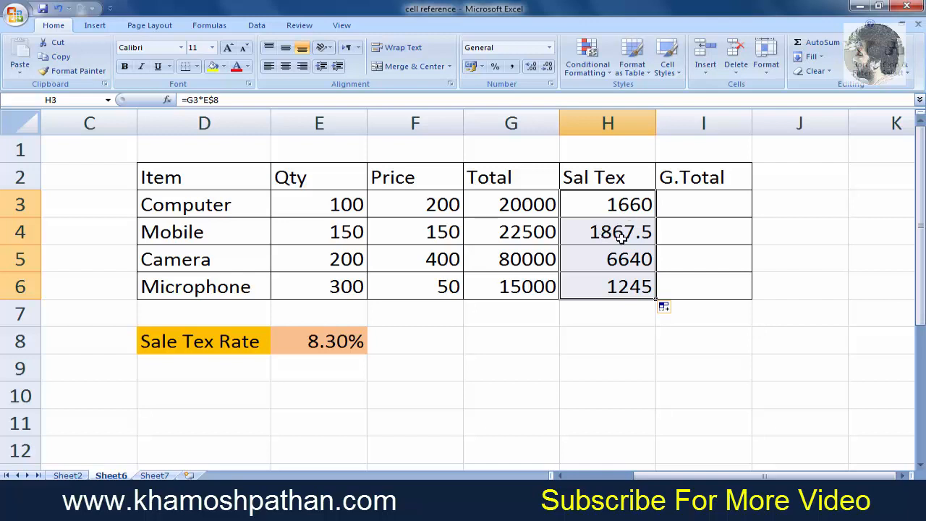
- Inspect the formulas in the Computer Sal Tex cell and the Computer Total cell
left_click(626, 209)
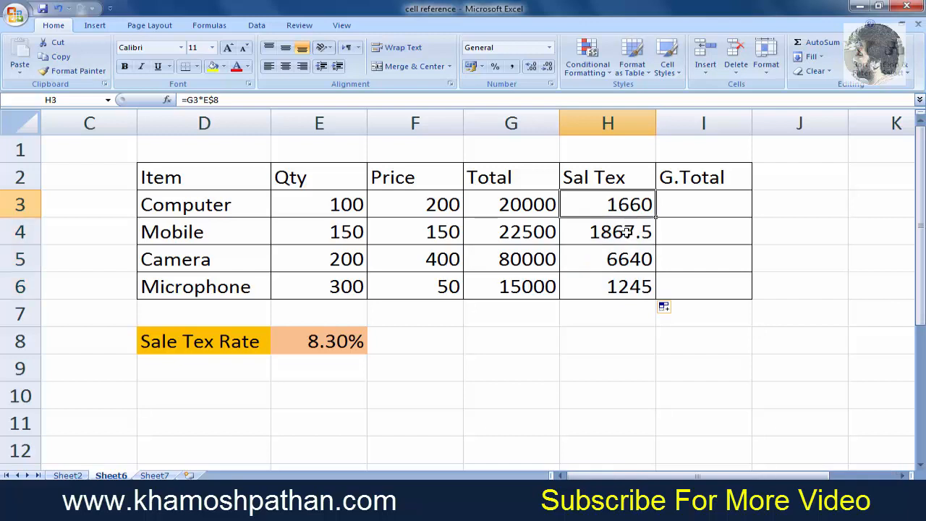
double_click(624, 205)
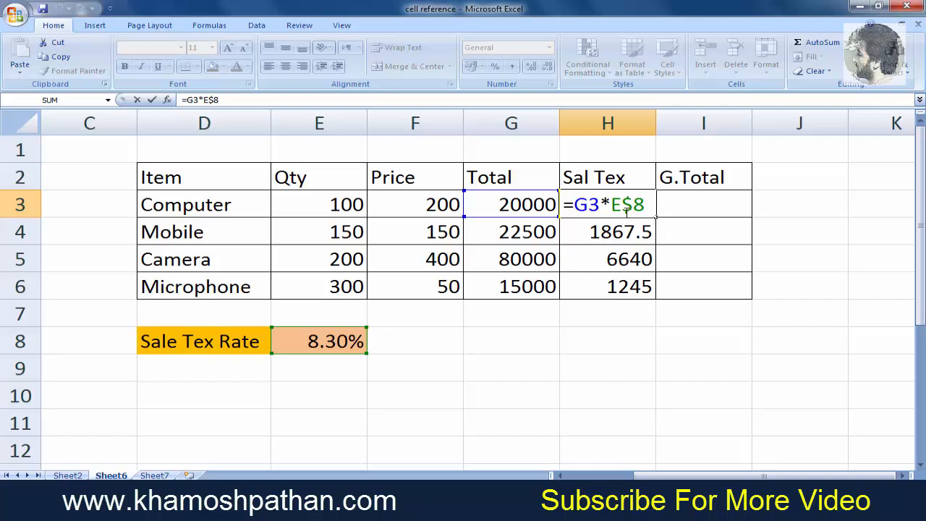
left_click(692, 202)
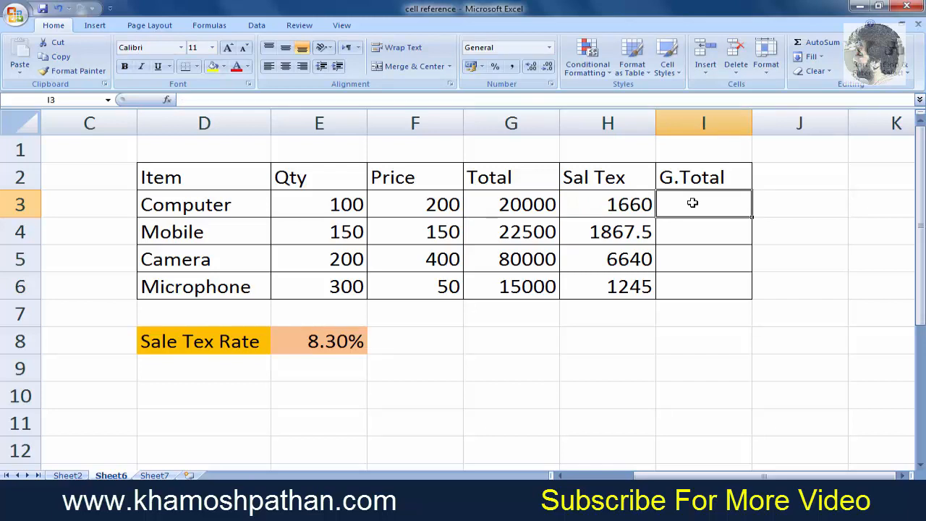
left_click(525, 206)
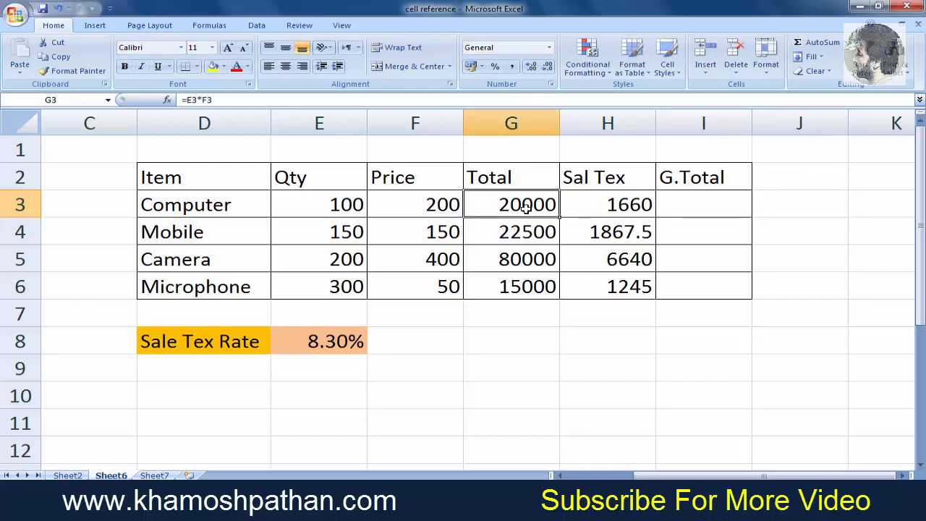
- Enter the formula =G3+H3 in the Computer G.Total cell and fill it down to the Microphone row
left_click(684, 201)
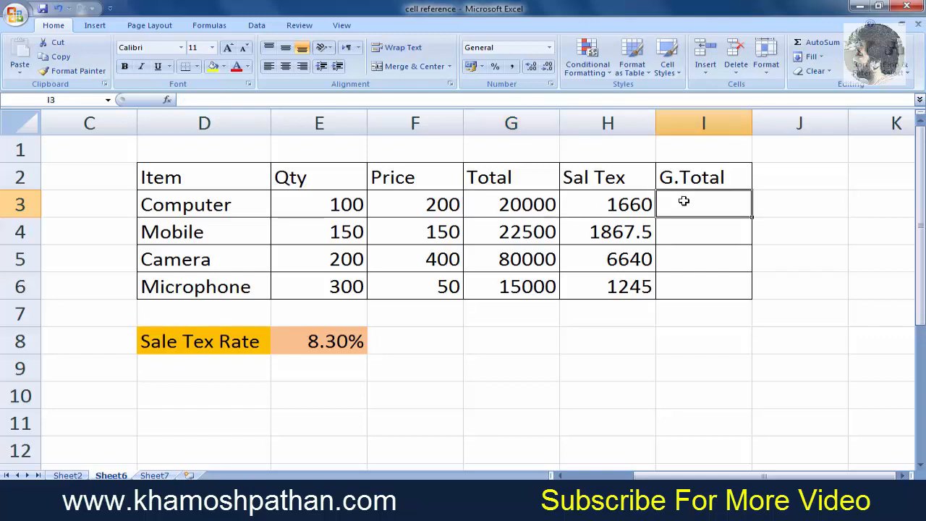
type("=")
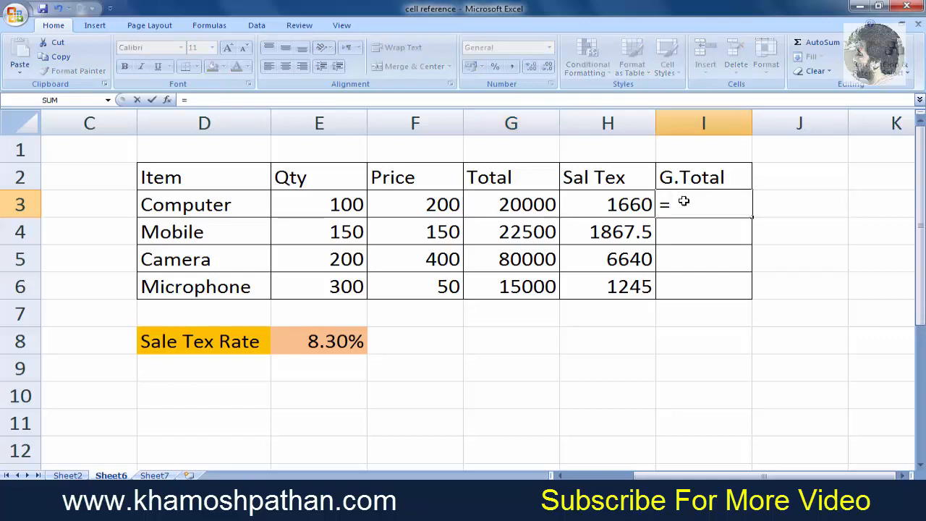
left_click(535, 208)
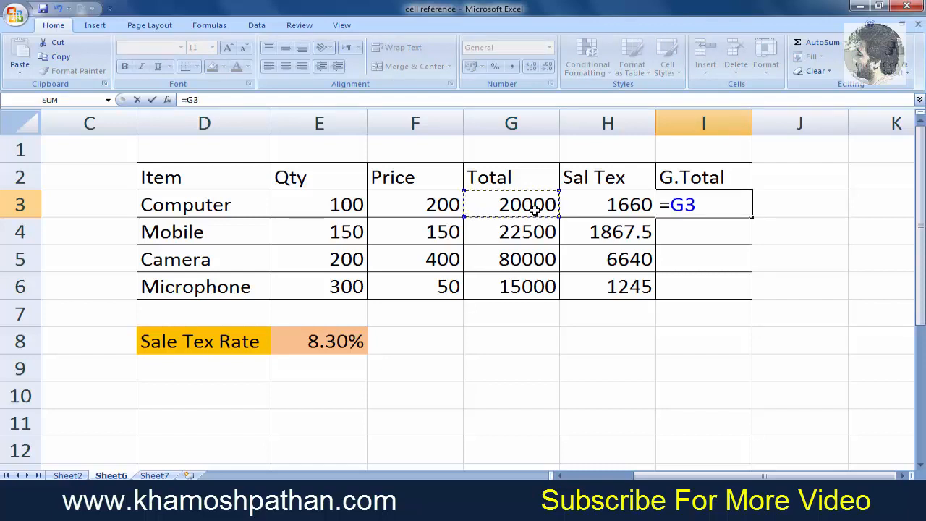
type("+")
left_click(597, 210)
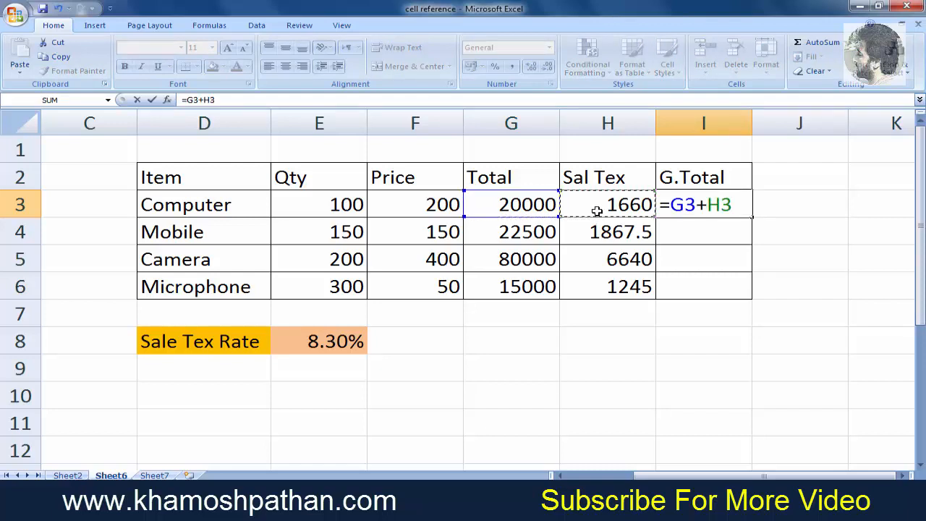
key("Return")
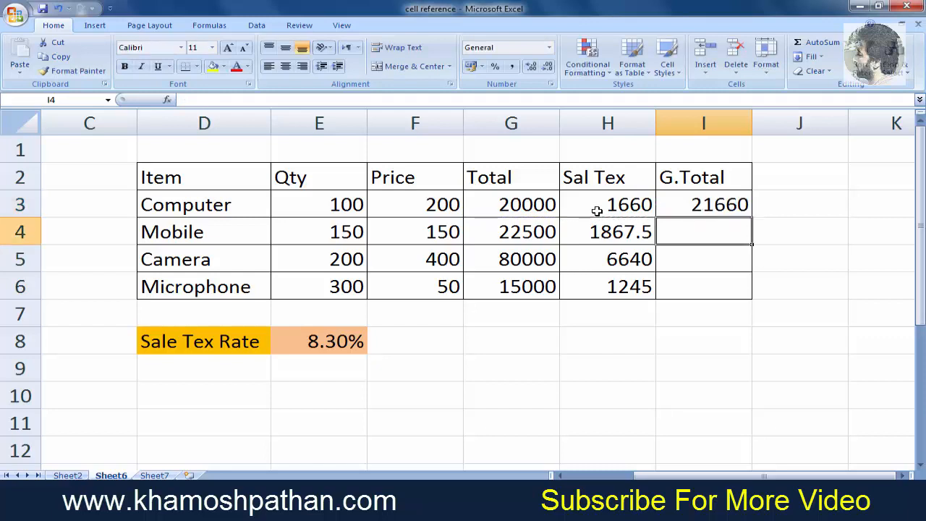
left_click(722, 209)
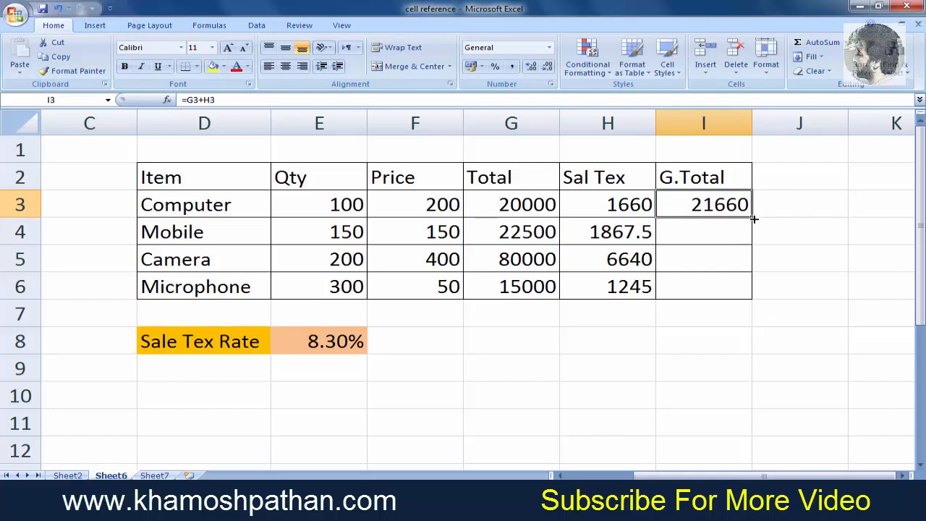
left_click_drag(753, 218, 753, 299)
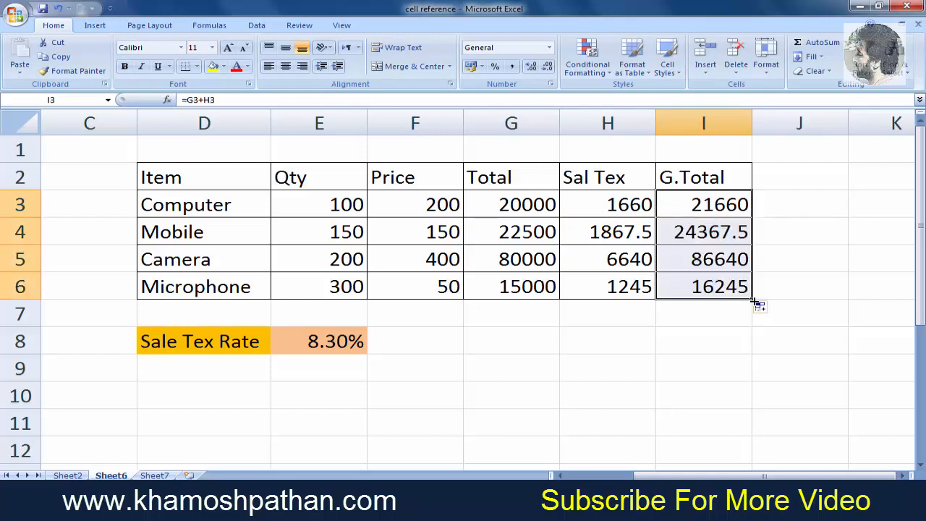